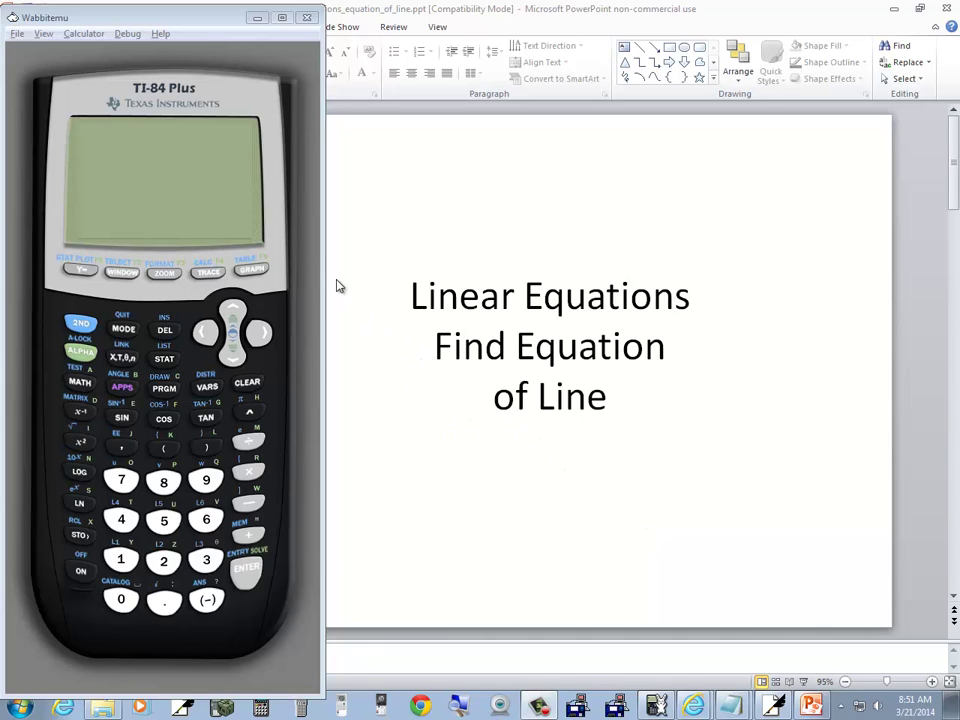
Clear the old fraction result from the TI-84 screen and bring the PowerPoint lesson deck forward
click(84, 574)
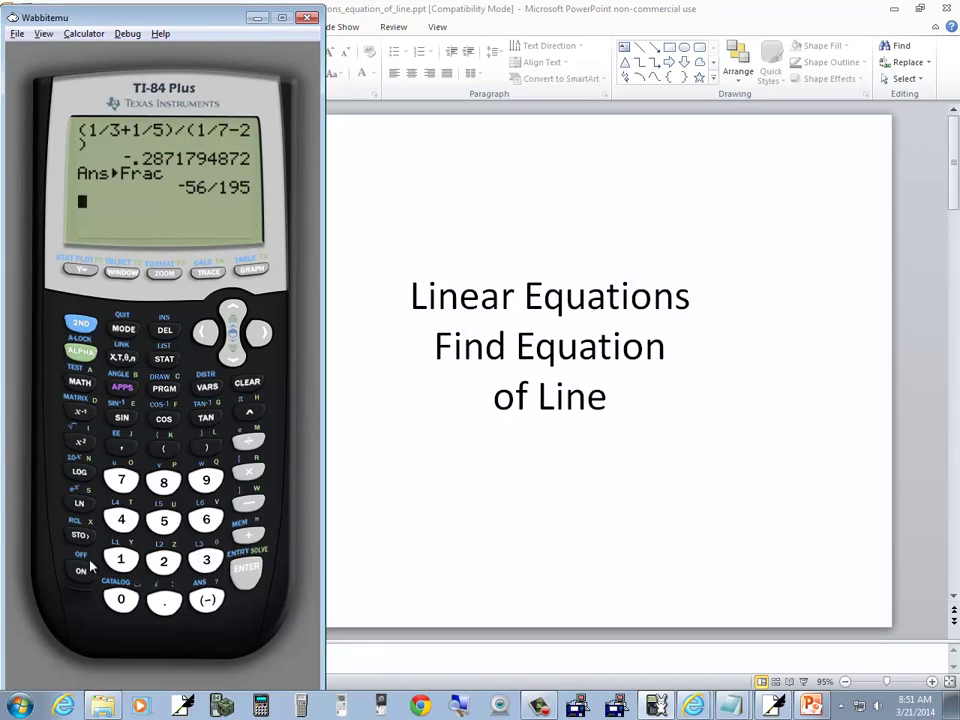
click(248, 383)
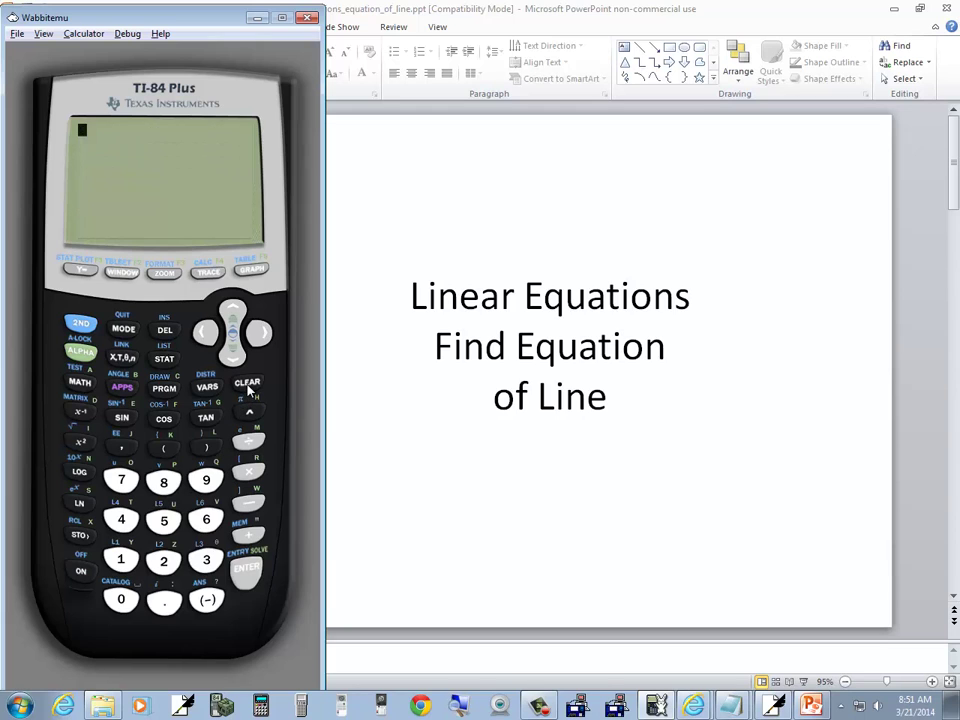
click(419, 453)
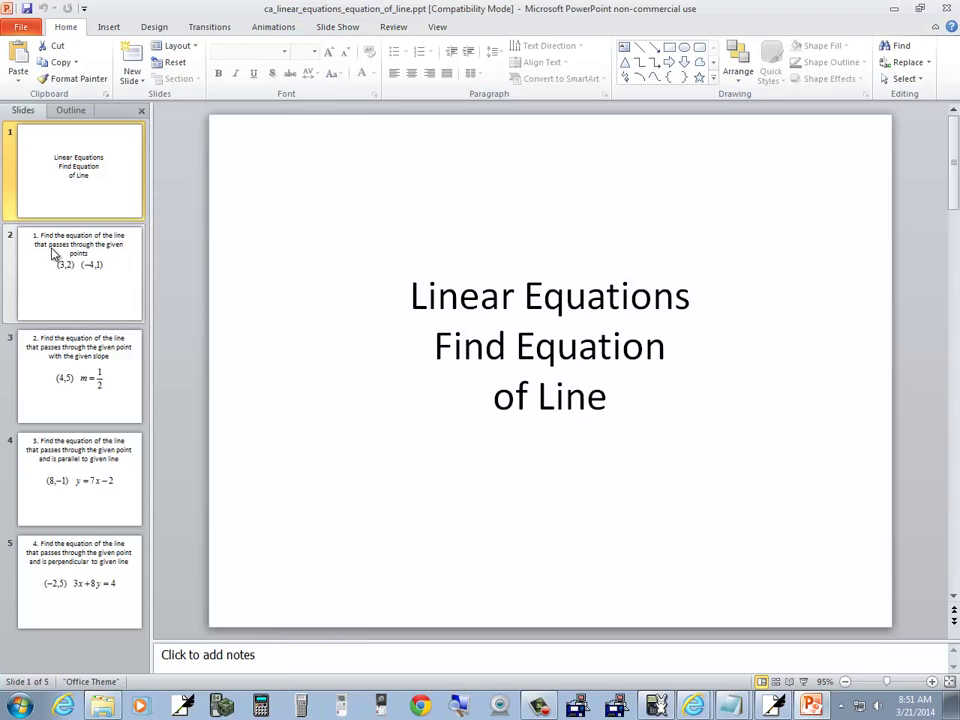
Show slide 2's problem with points (3,2) and (-4,1), then switch to Free Notes
click(71, 272)
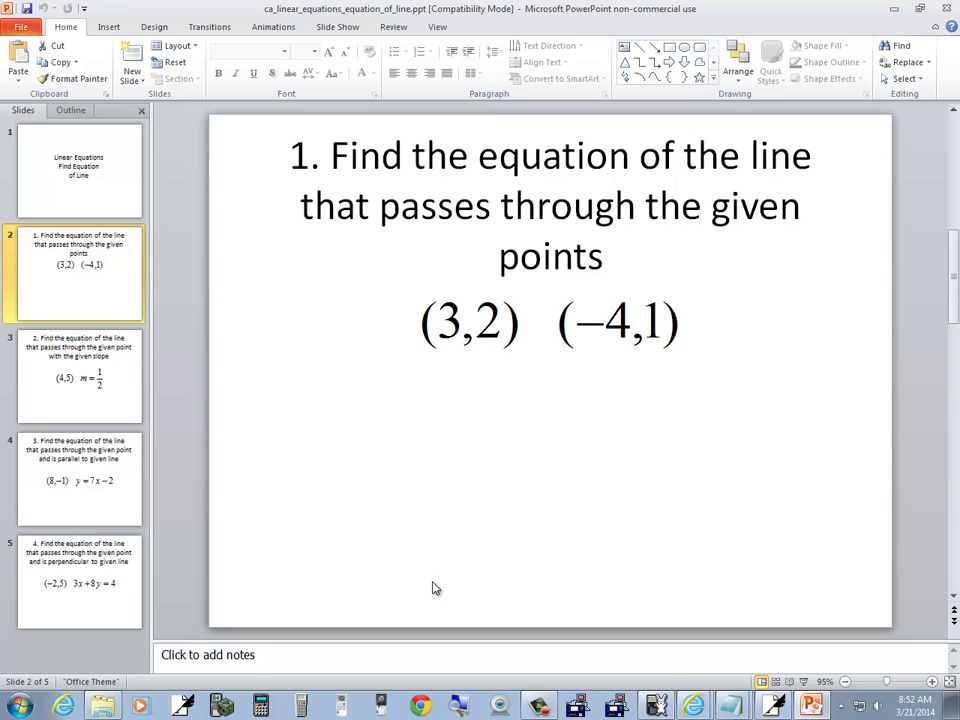
key(alt+Tab)
key(alt+Tab)
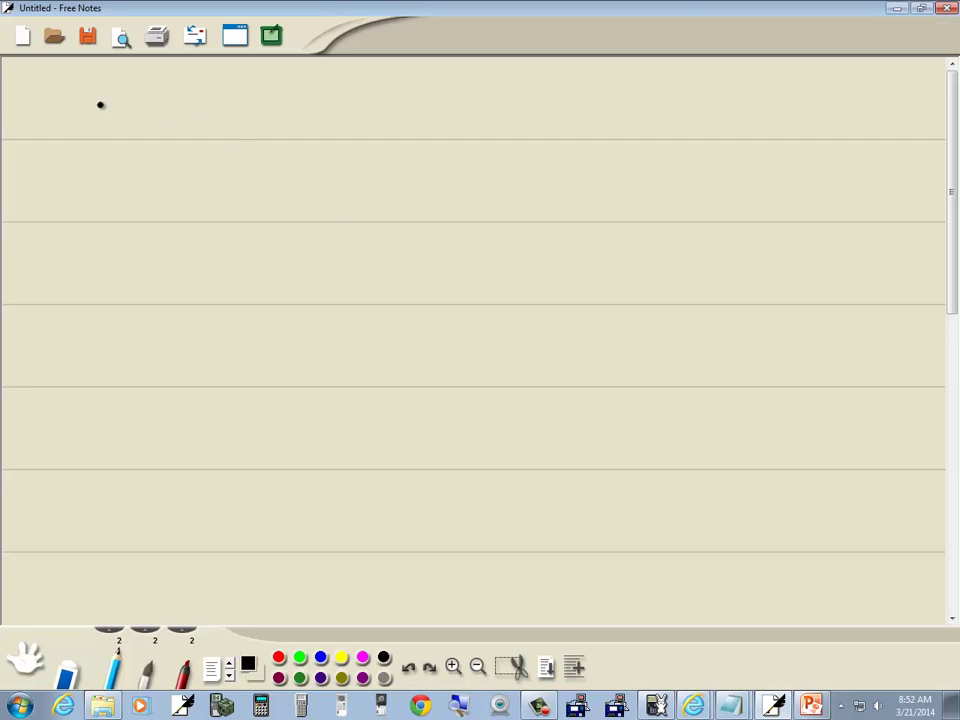
Handwrite the problem number '1.' and the first point (3,2)
click(78, 123)
mouse_move(67, 96)
mouse_down()
mouse_move(69, 124)
mouse_move(109, 148)
mouse_move(112, 170)
mouse_move(139, 172)
mouse_up()
click(145, 170)
drag(152, 150, 177, 172)
Copy the second point (-4,1) from the slide, then bring Wabbitemu back up
mouse_move(224, 139)
mouse_down()
mouse_move(217, 174)
mouse_move(240, 156)
mouse_up()
key(alt+Tab)
key(alt+Tab)
drag(250, 145, 256, 172)
mouse_move(270, 166)
mouse_down()
mouse_move(266, 176)
mouse_move(279, 170)
mouse_up()
drag(288, 139, 292, 176)
key(alt+Tab)
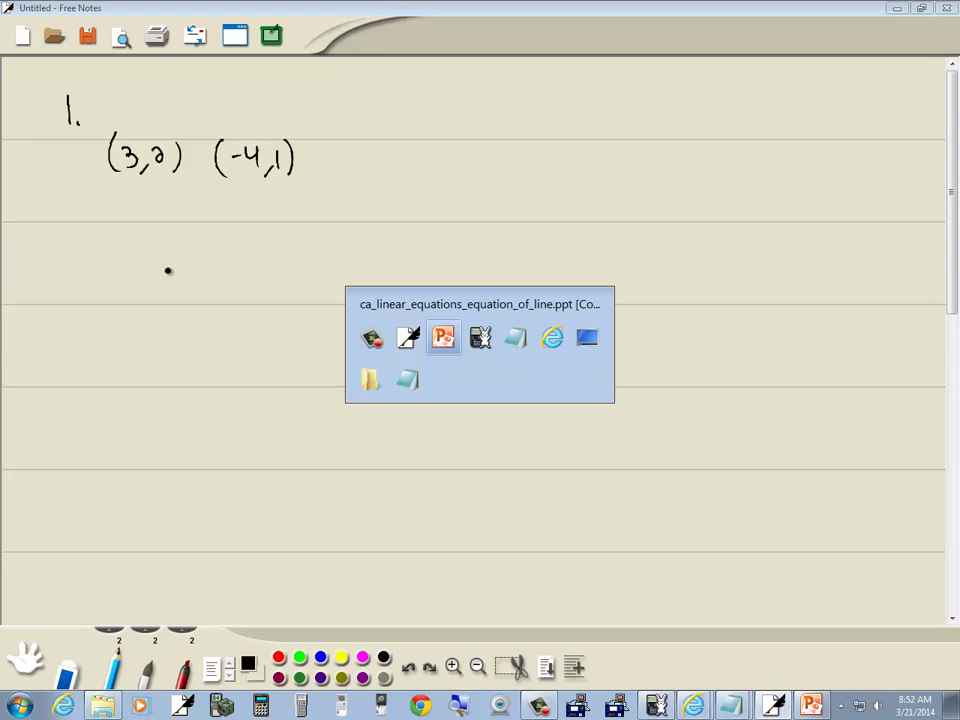
key(alt+Tab)
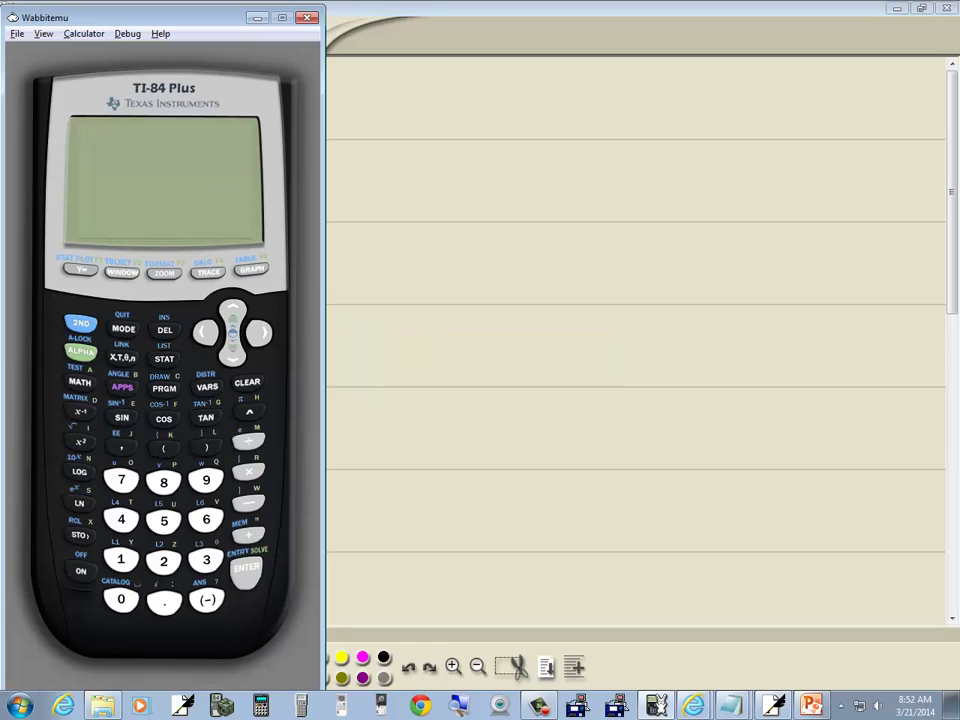
Move the calculator beside the notes and delete the old values in list L2
drag(192, 22, 793, 22)
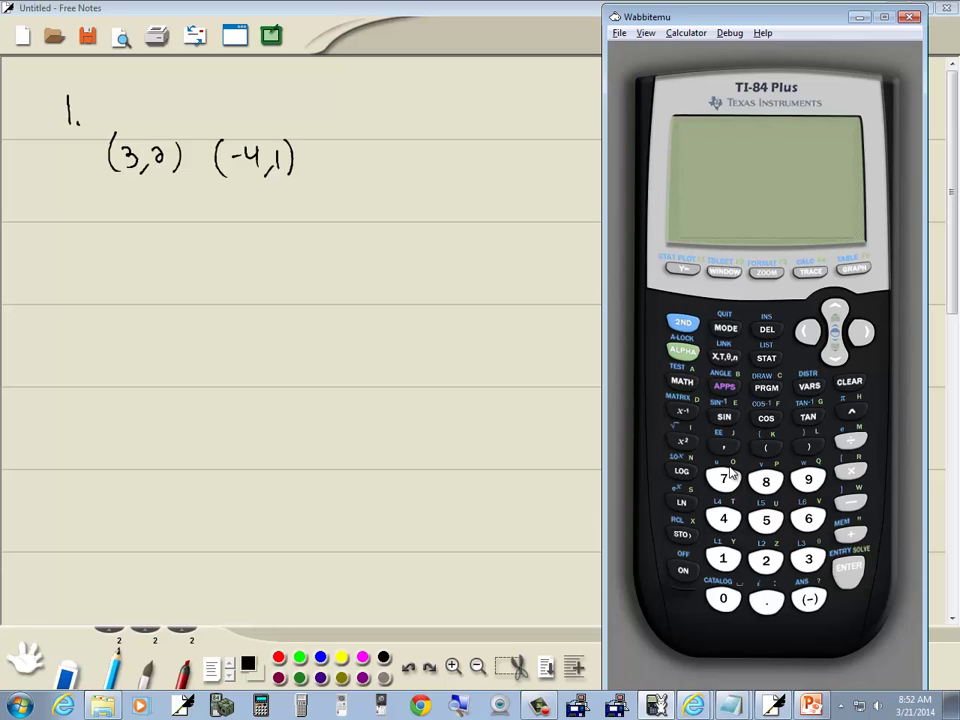
click(768, 359)
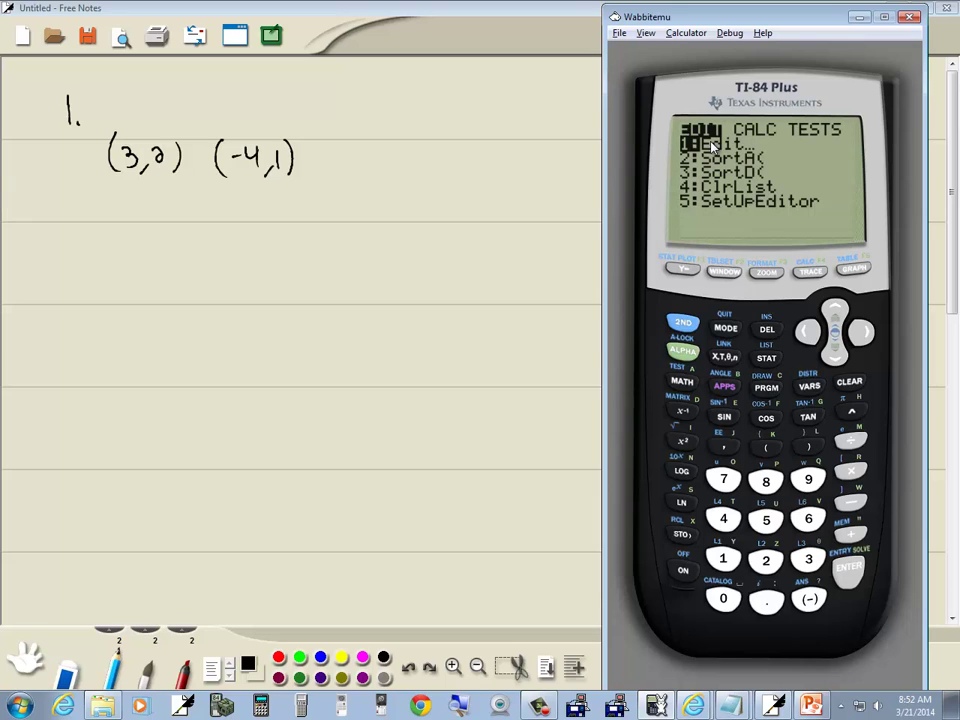
click(848, 577)
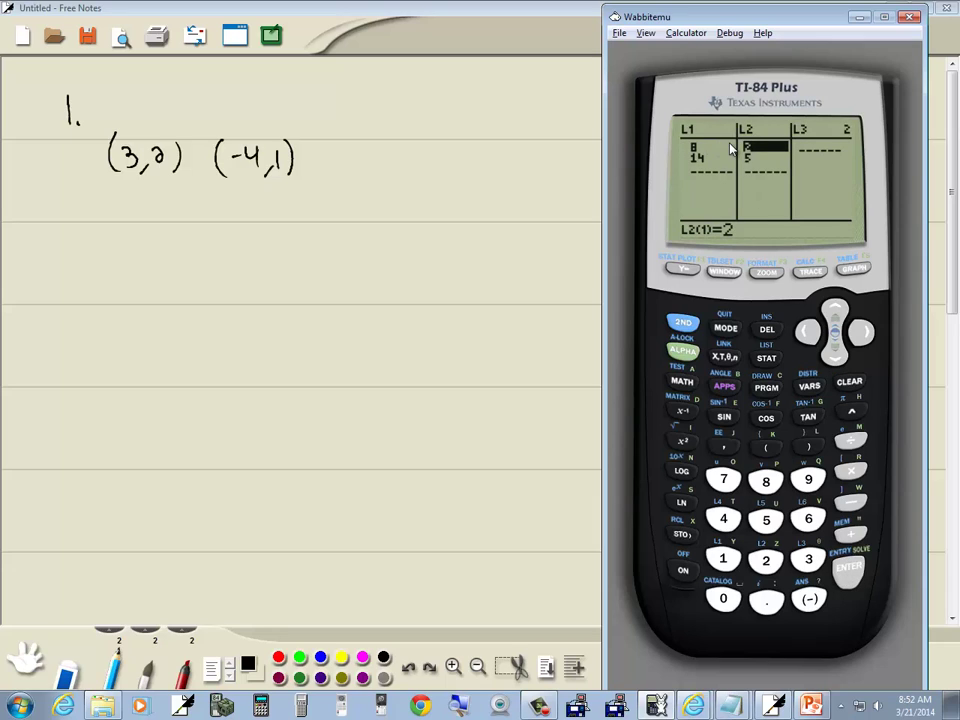
click(768, 330)
click(766, 330)
Delete the old L1 values, then remove the L1 list from the editor
click(810, 333)
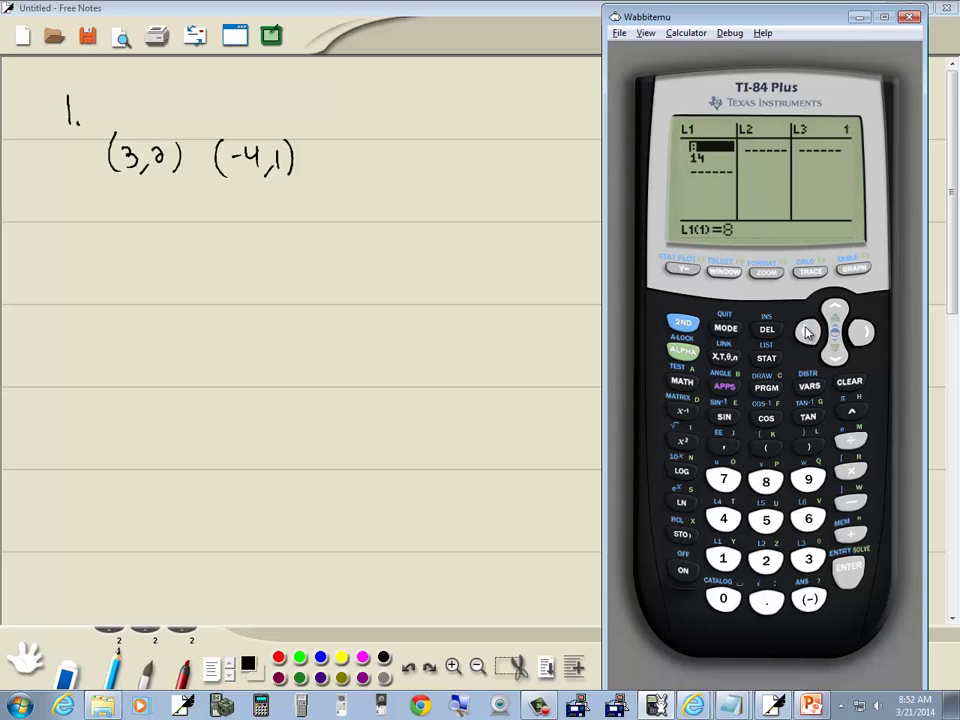
click(768, 330)
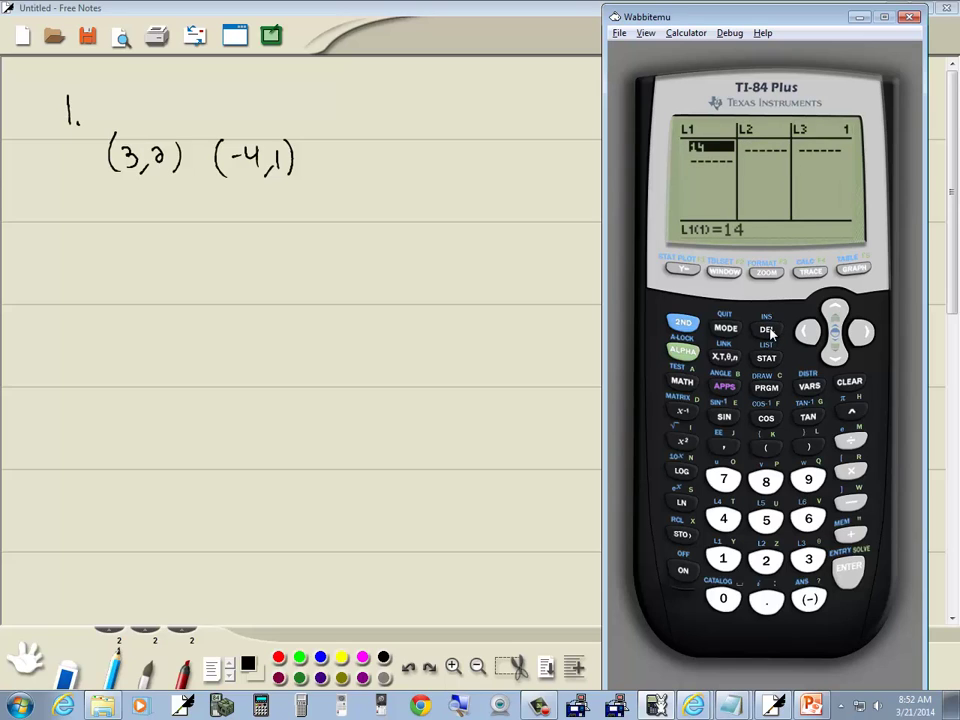
click(768, 330)
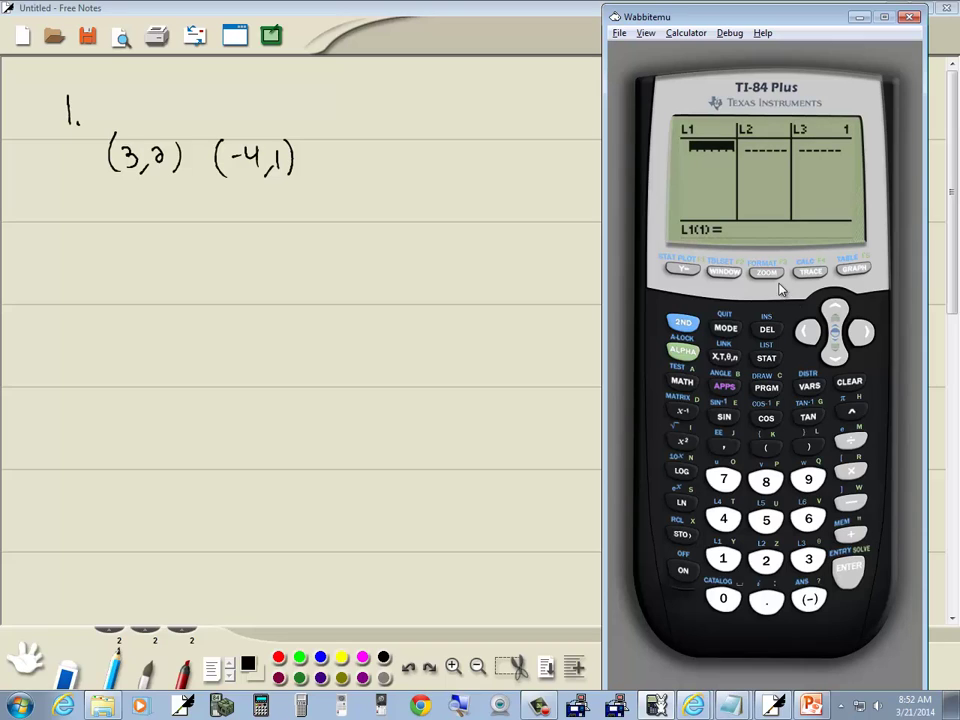
click(836, 312)
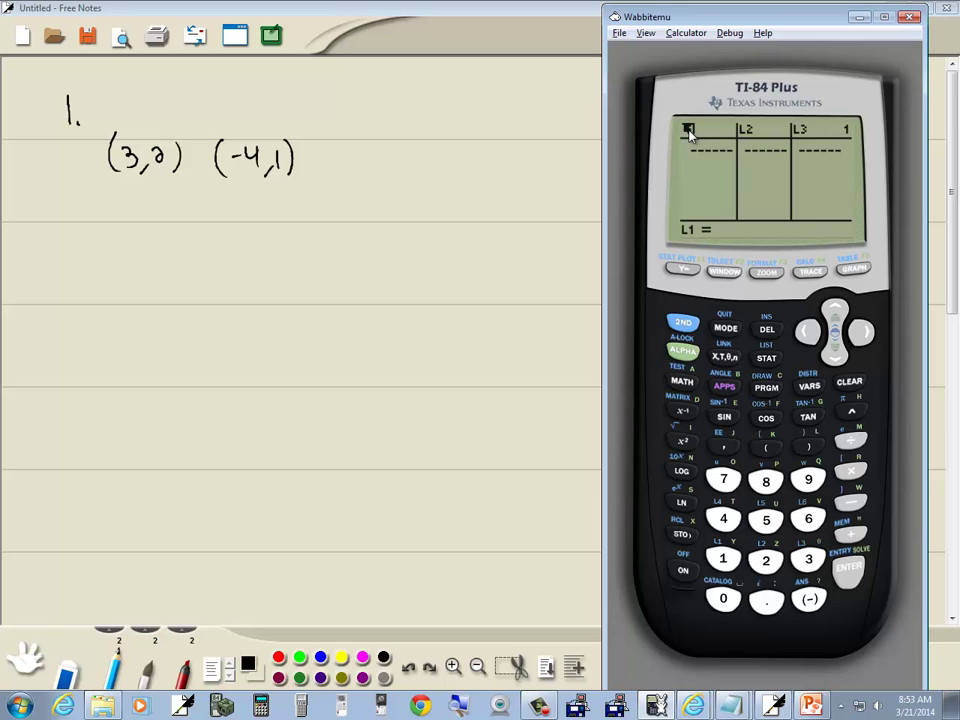
click(767, 330)
key(Down)
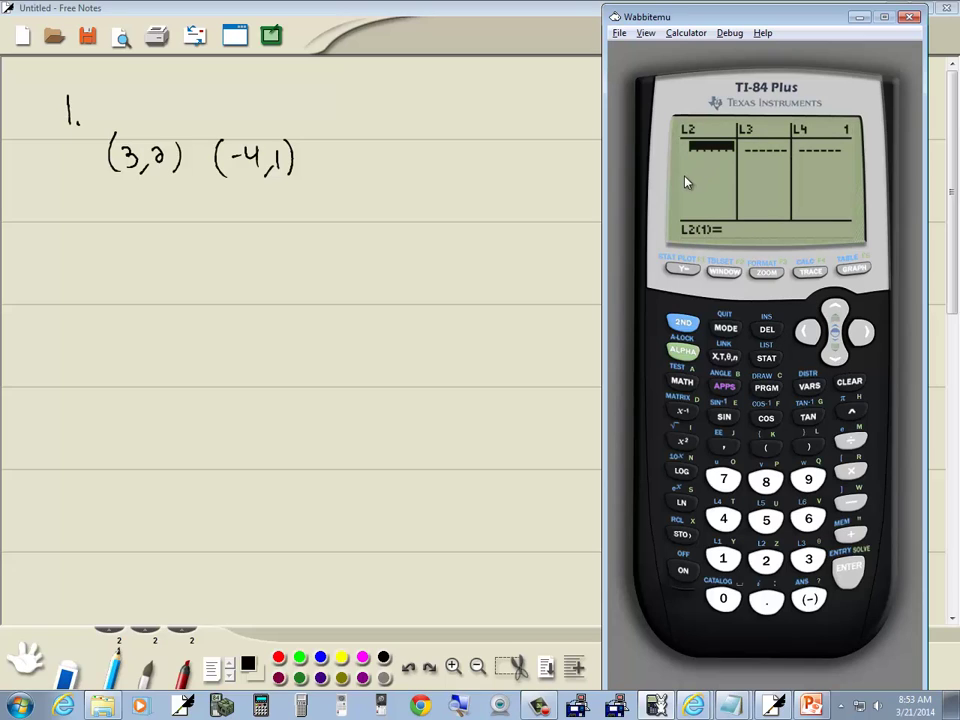
click(696, 326)
Reopen the list editor and insert an empty list named L1 before L2
click(726, 331)
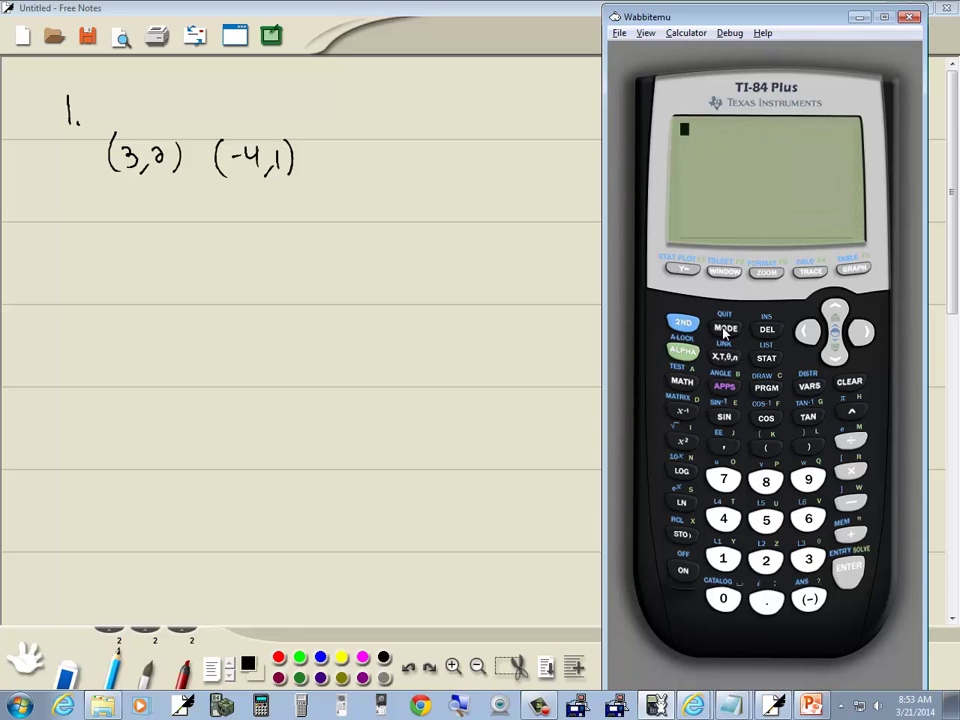
click(767, 360)
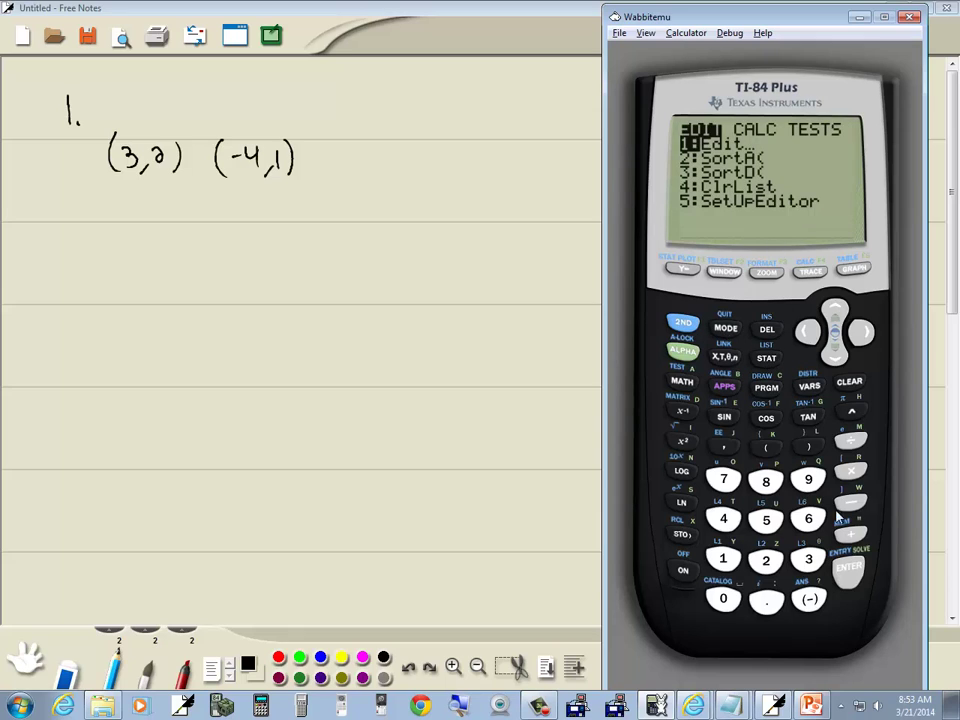
click(855, 570)
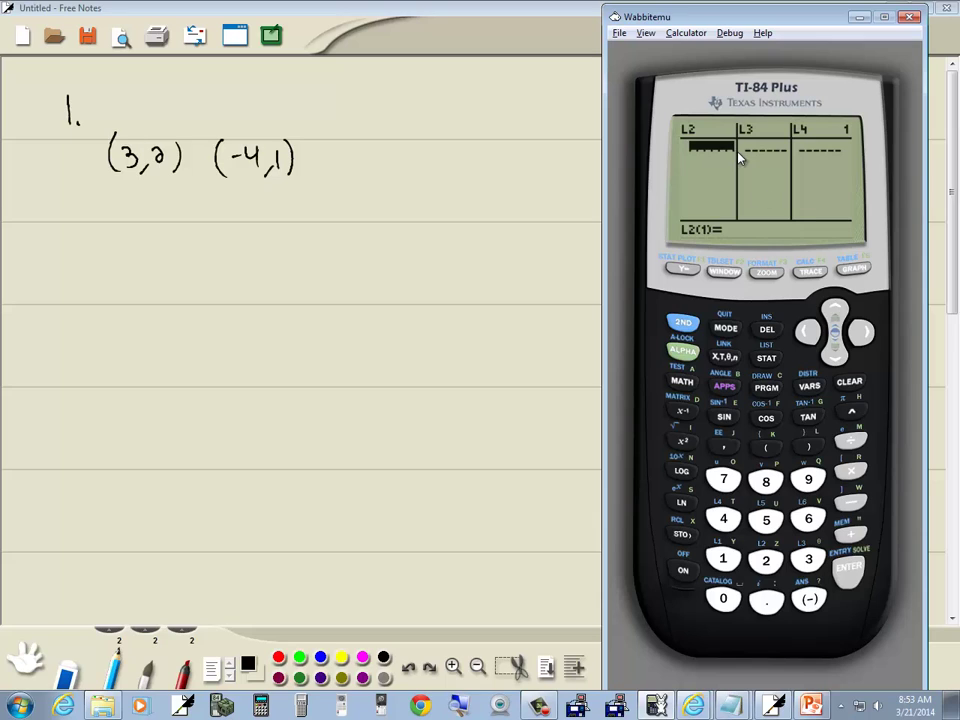
click(836, 309)
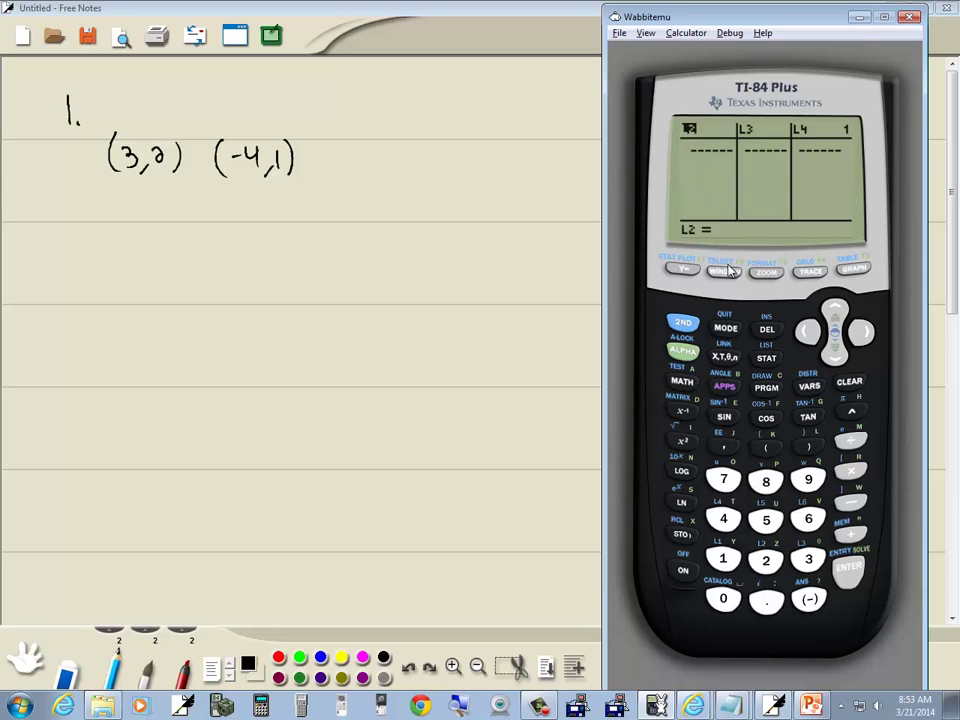
click(685, 324)
click(767, 332)
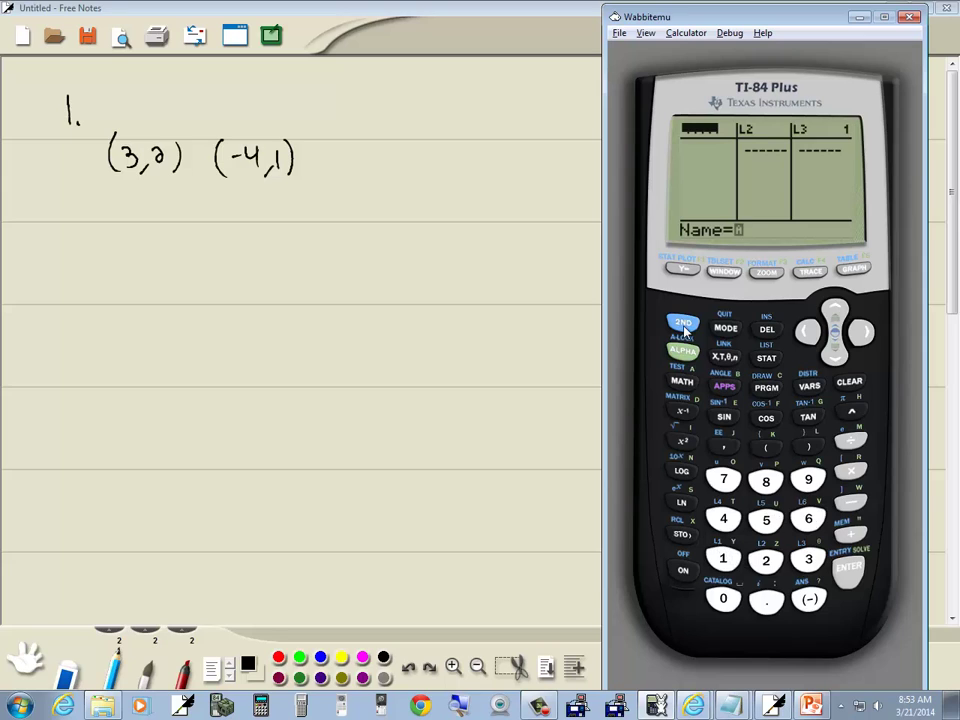
click(724, 563)
click(846, 570)
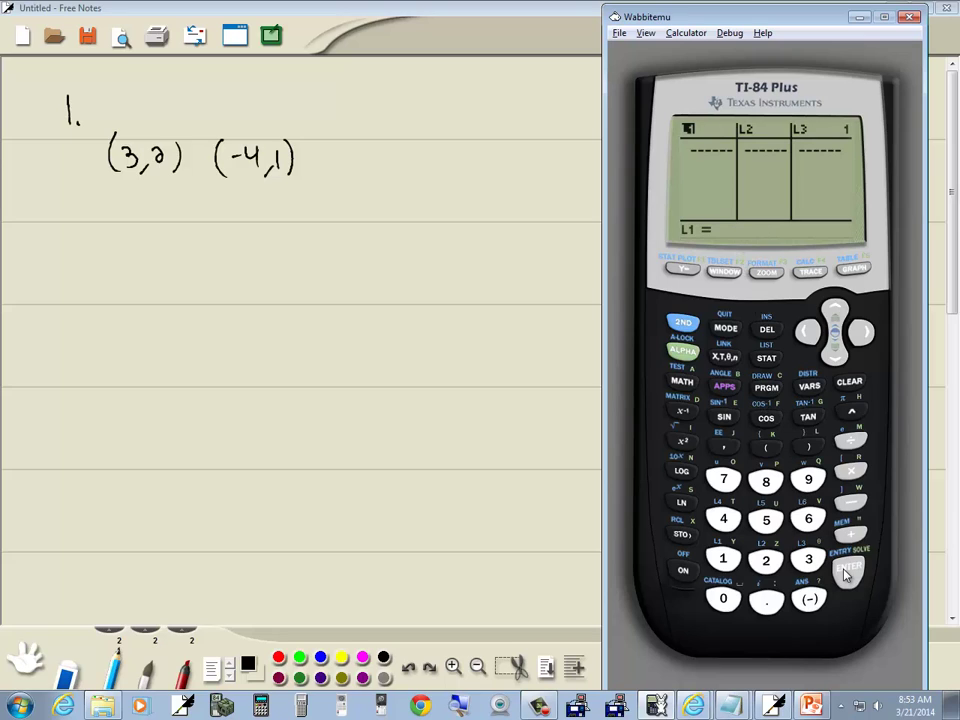
click(836, 358)
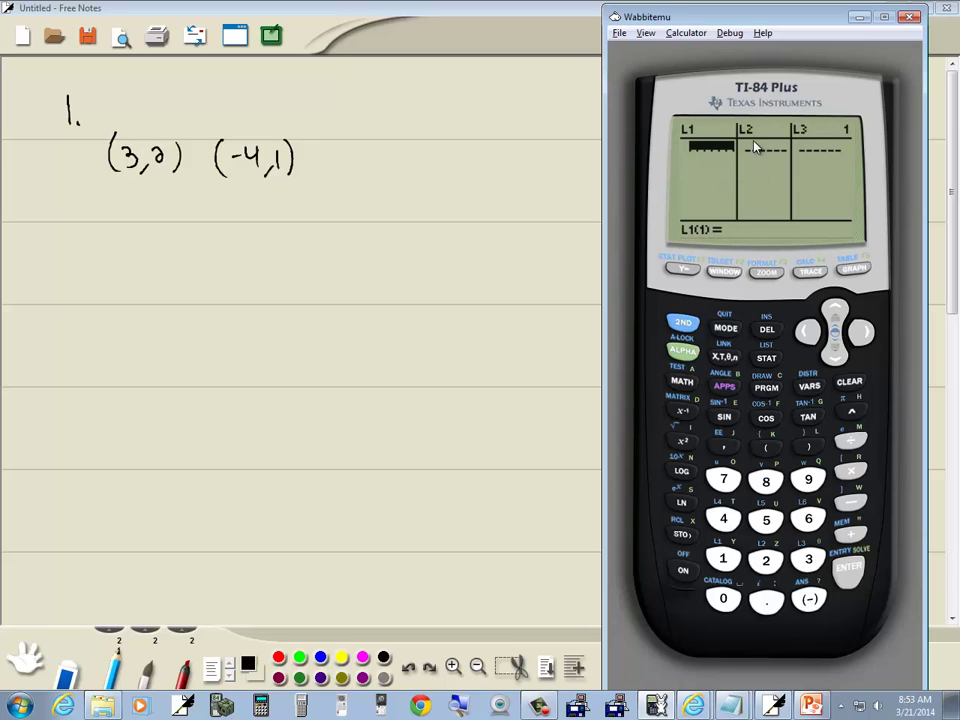
Enter the first point: 3 in L1 and 2 in L2
click(807, 559)
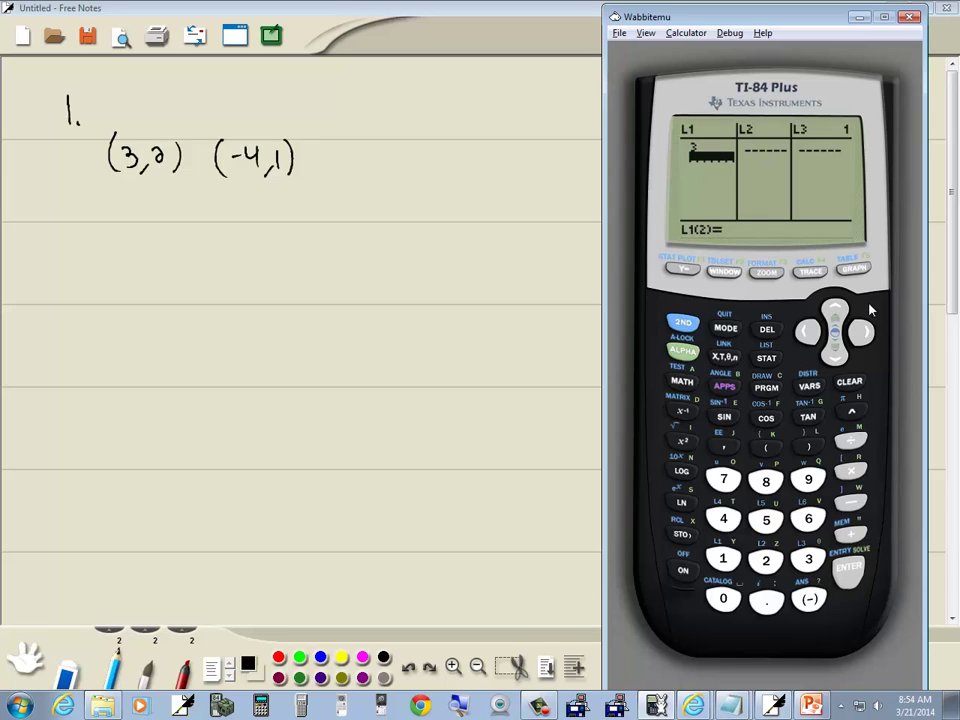
click(848, 578)
click(766, 560)
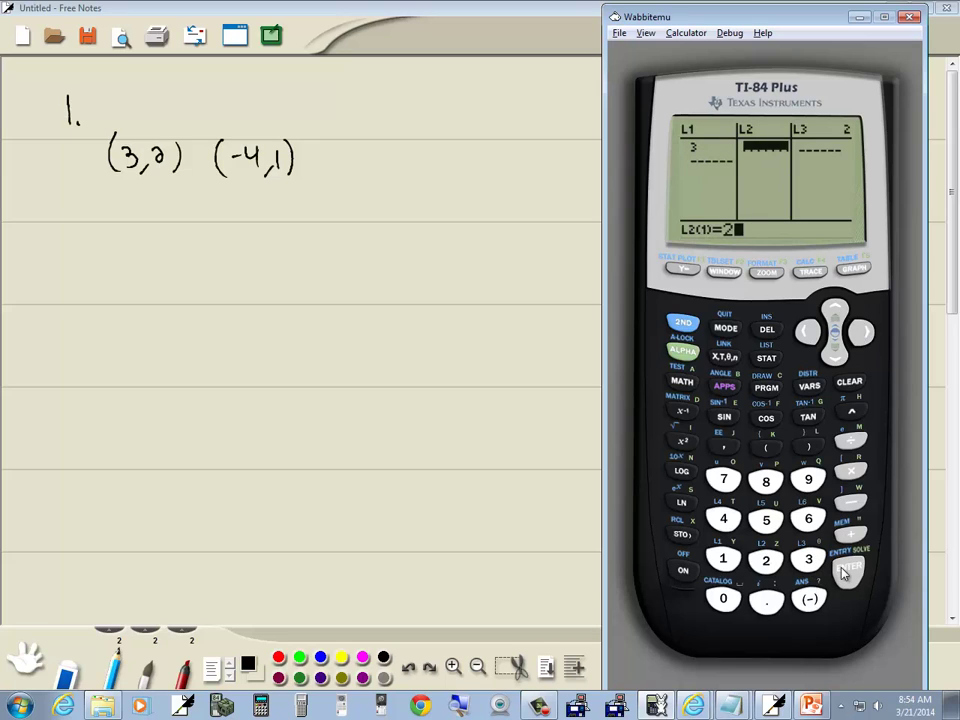
click(848, 568)
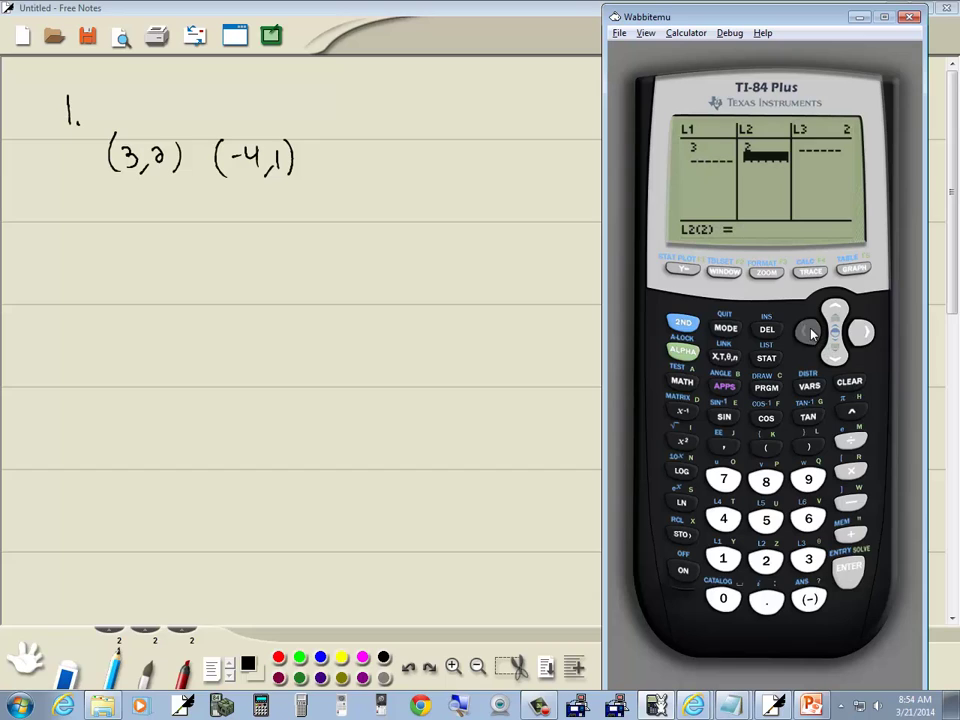
Enter the second point, -4 in L1 and 1 in L2, then quit to the home screen
click(809, 333)
click(809, 599)
click(724, 519)
click(848, 568)
click(859, 335)
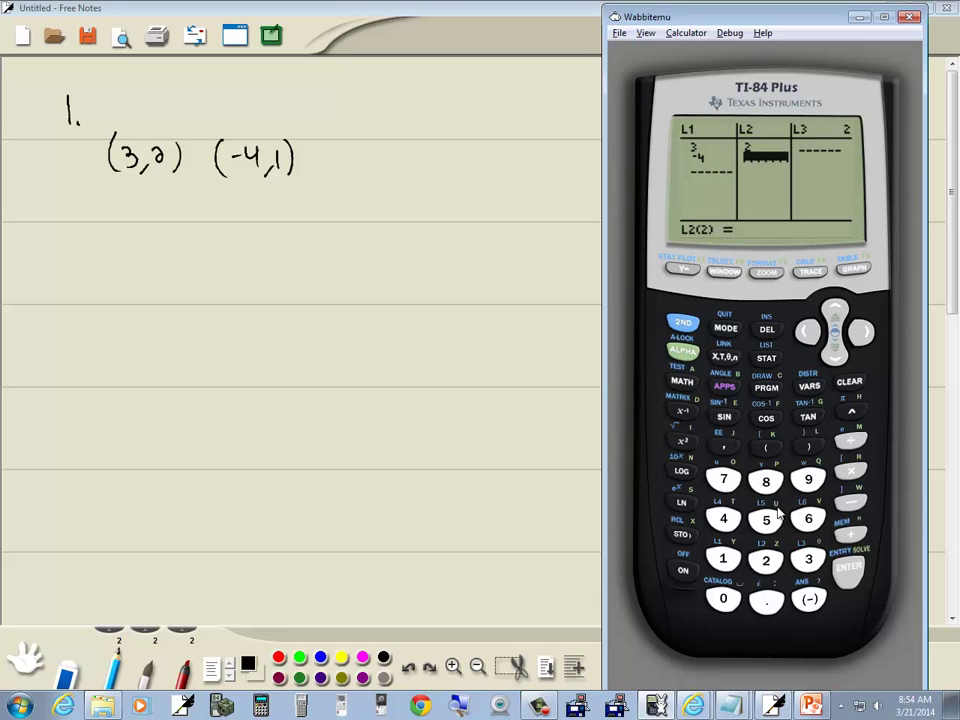
click(724, 560)
click(848, 568)
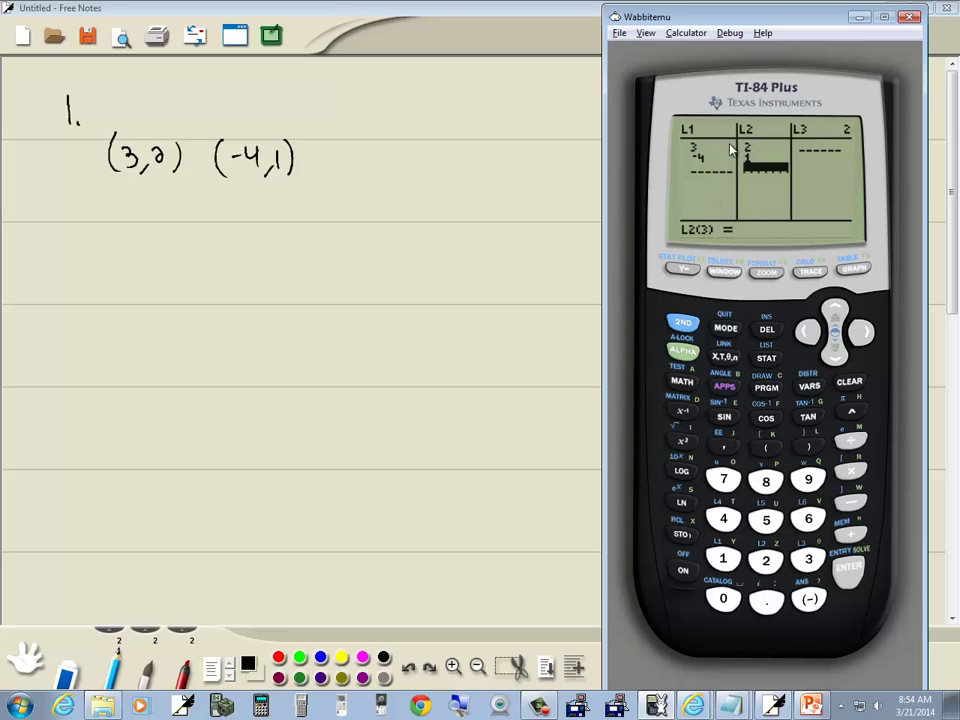
click(697, 324)
click(726, 328)
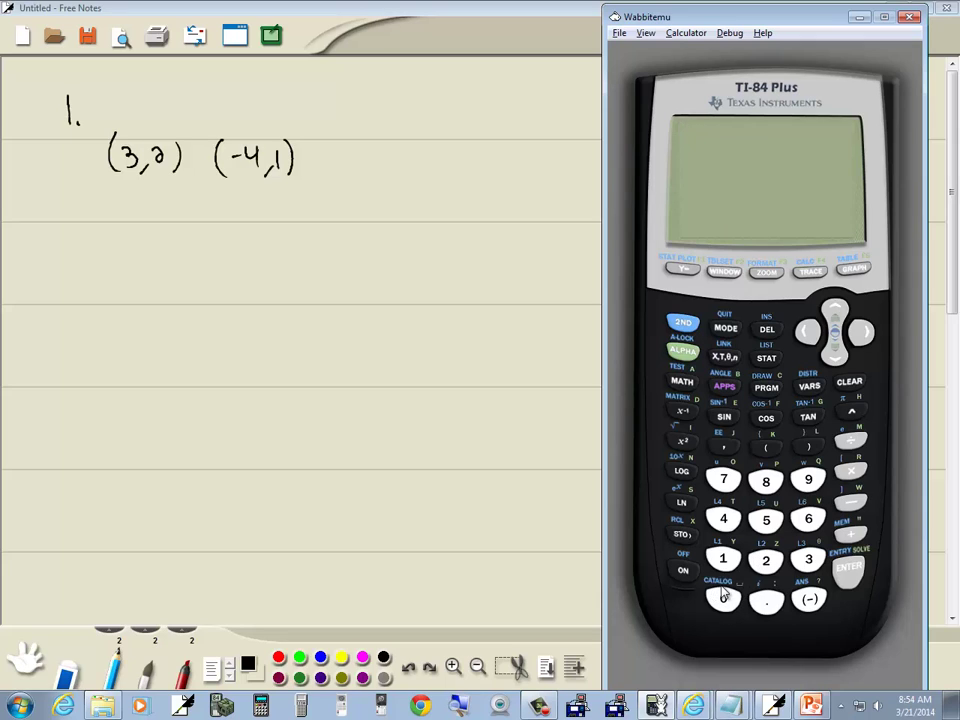
Run DiagnosticOn from the CATALOG, then clear the resulting Done from the home screen
click(683, 322)
click(724, 600)
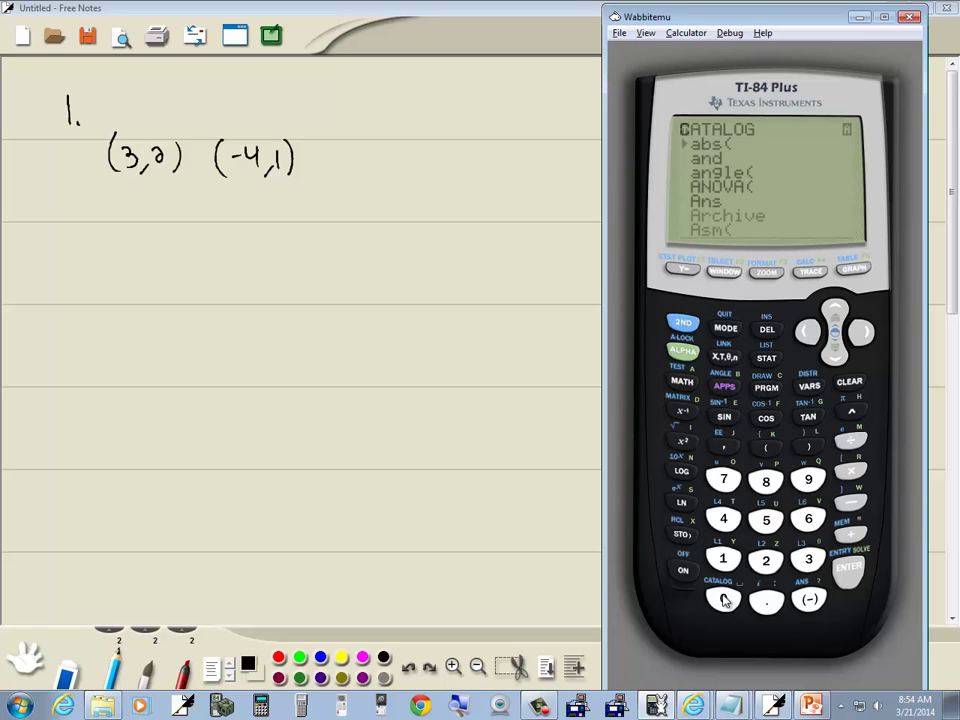
click(838, 360)
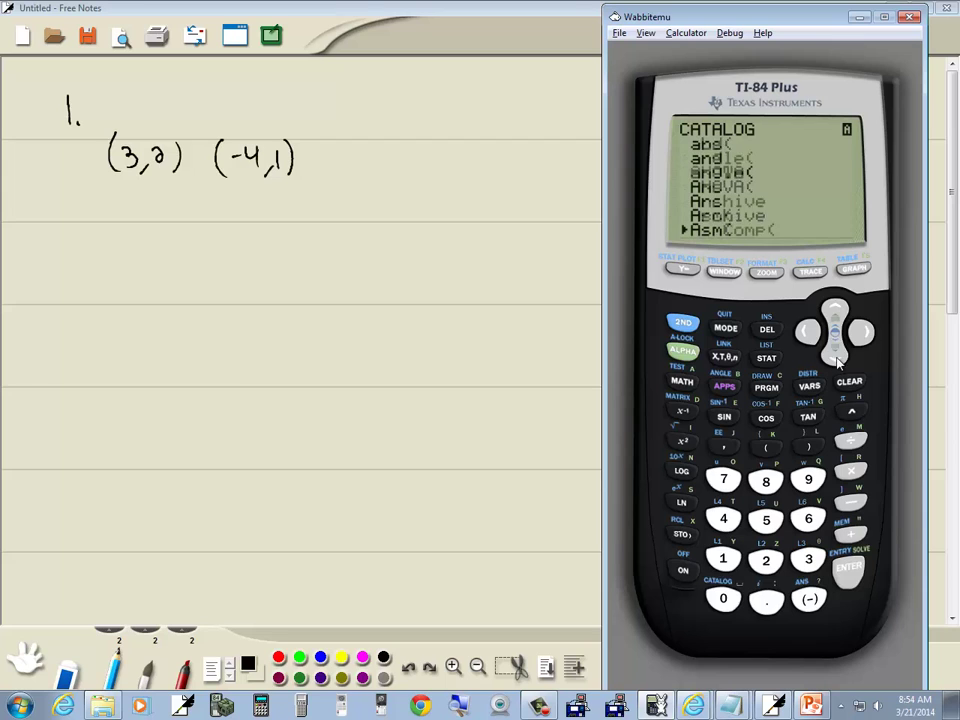
drag(838, 360, 838, 362)
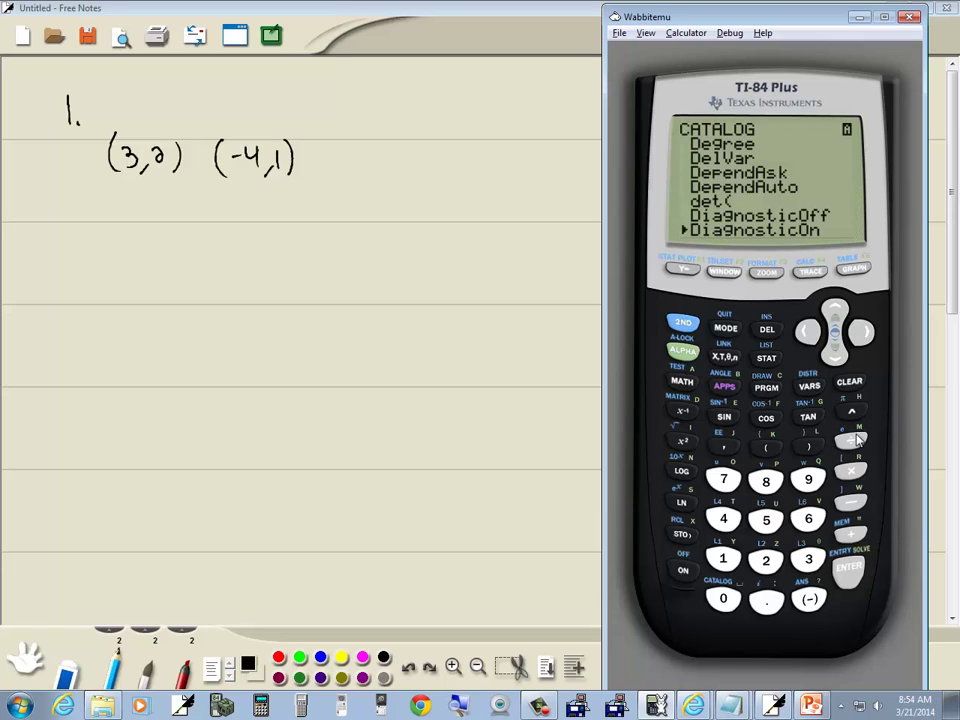
click(848, 571)
click(848, 570)
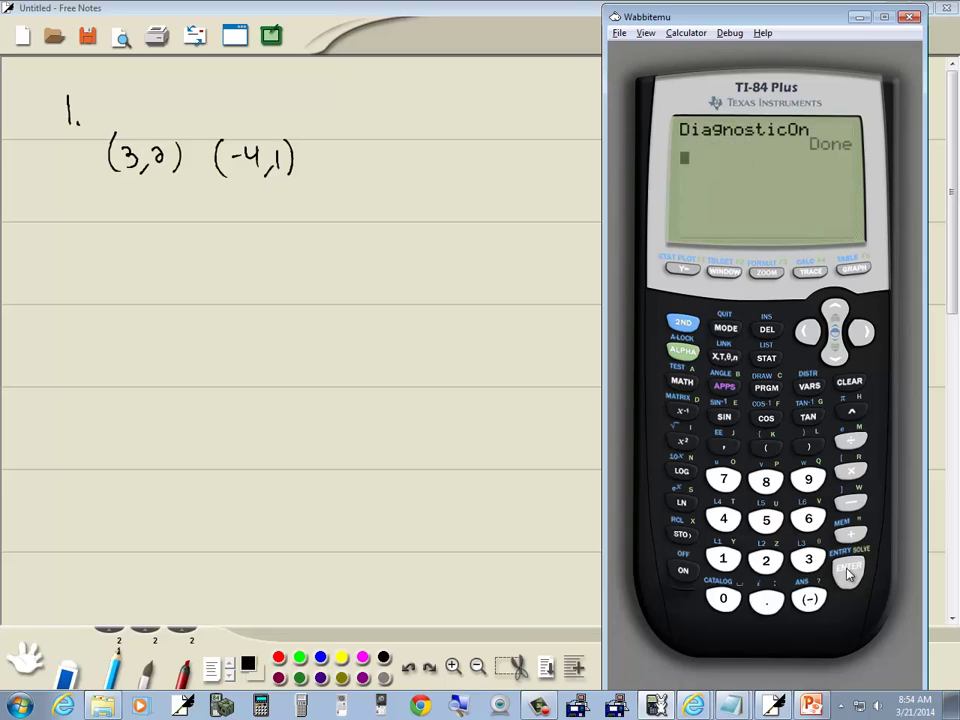
click(852, 382)
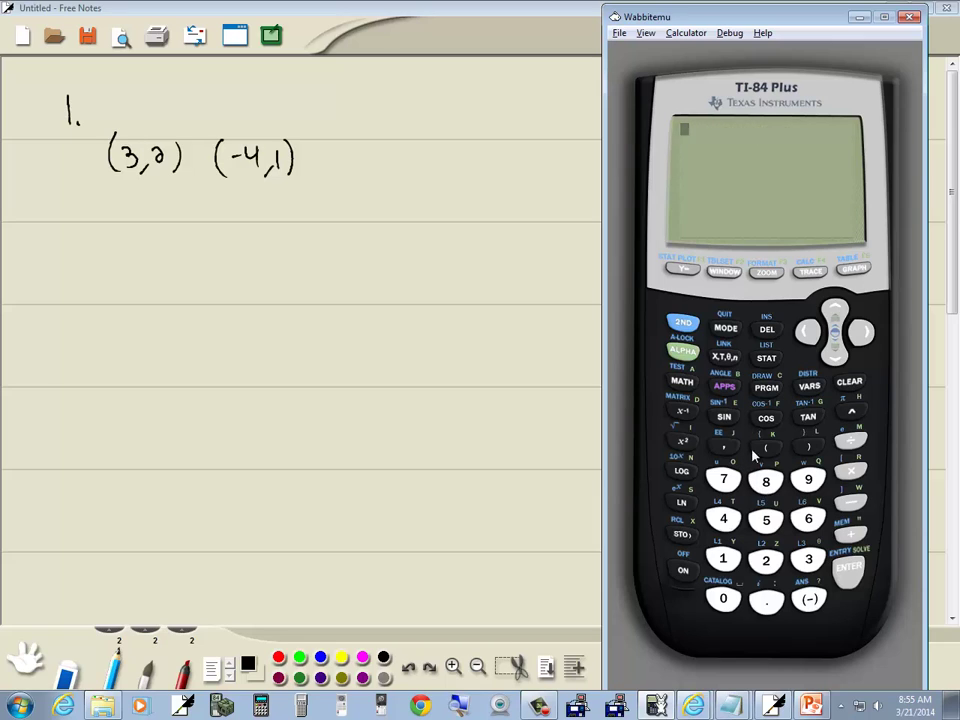
Run STAT CALC 4:LinReg(ax+b), getting a=.1428571429, b=1.571428571 and r=1
click(766, 358)
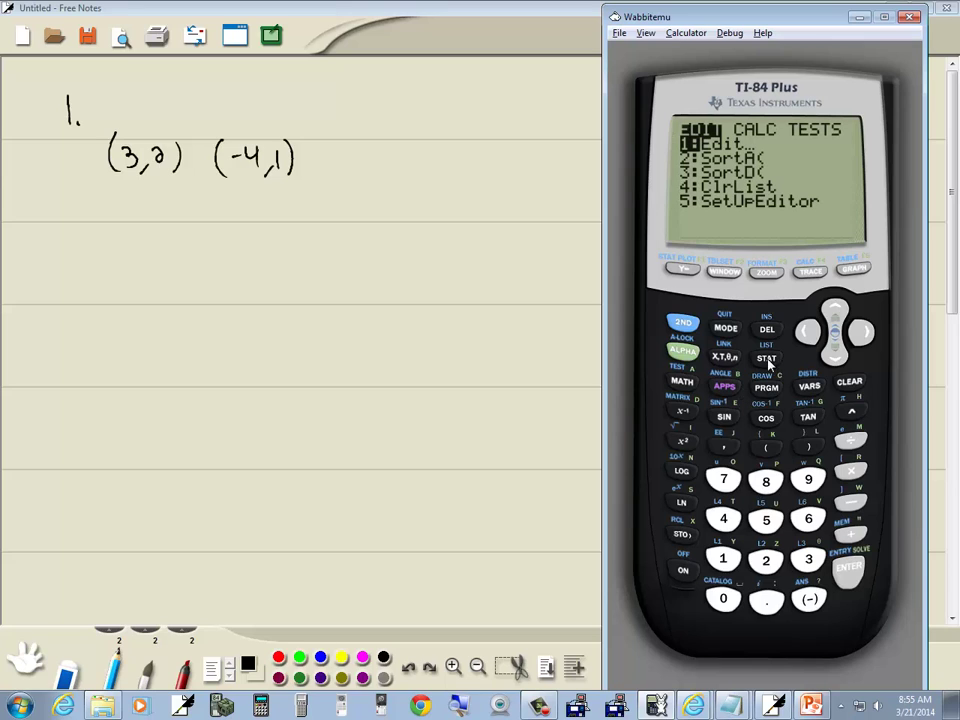
click(864, 336)
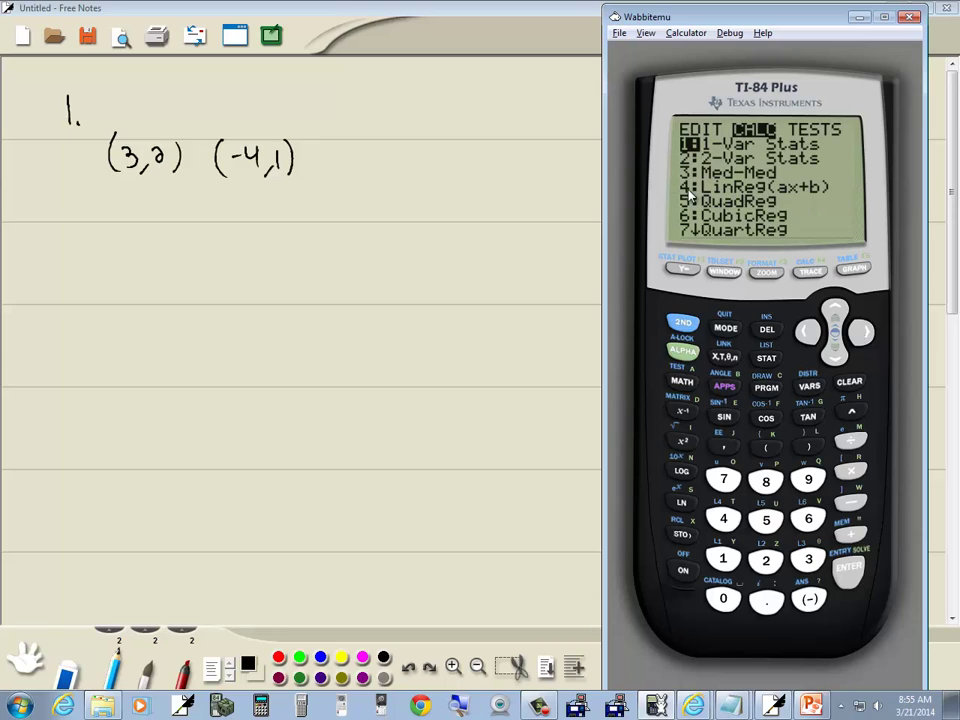
click(724, 521)
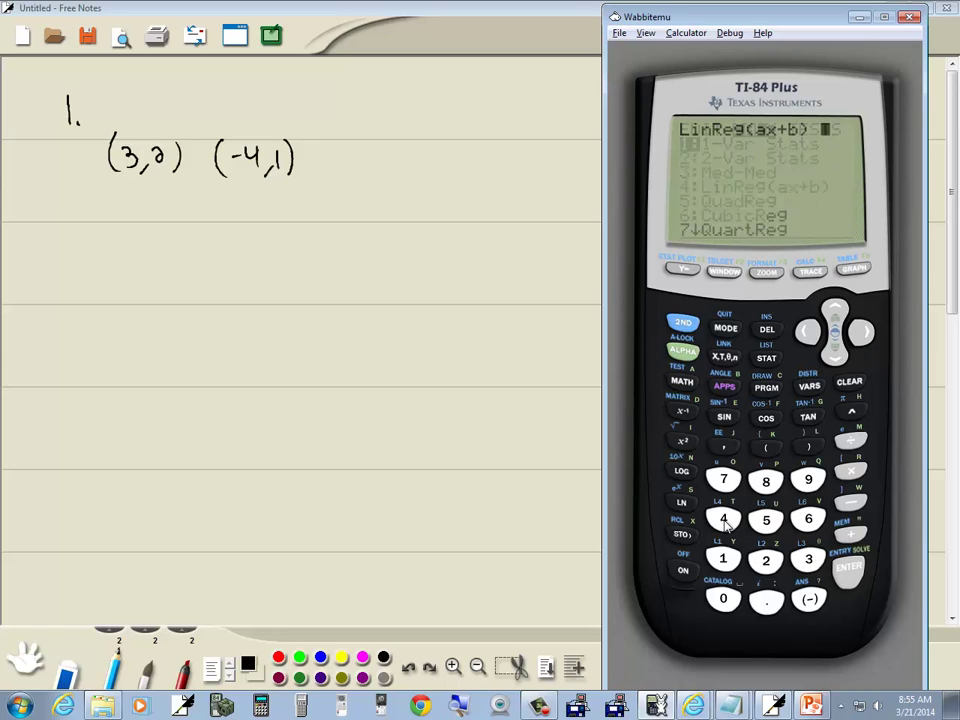
click(850, 580)
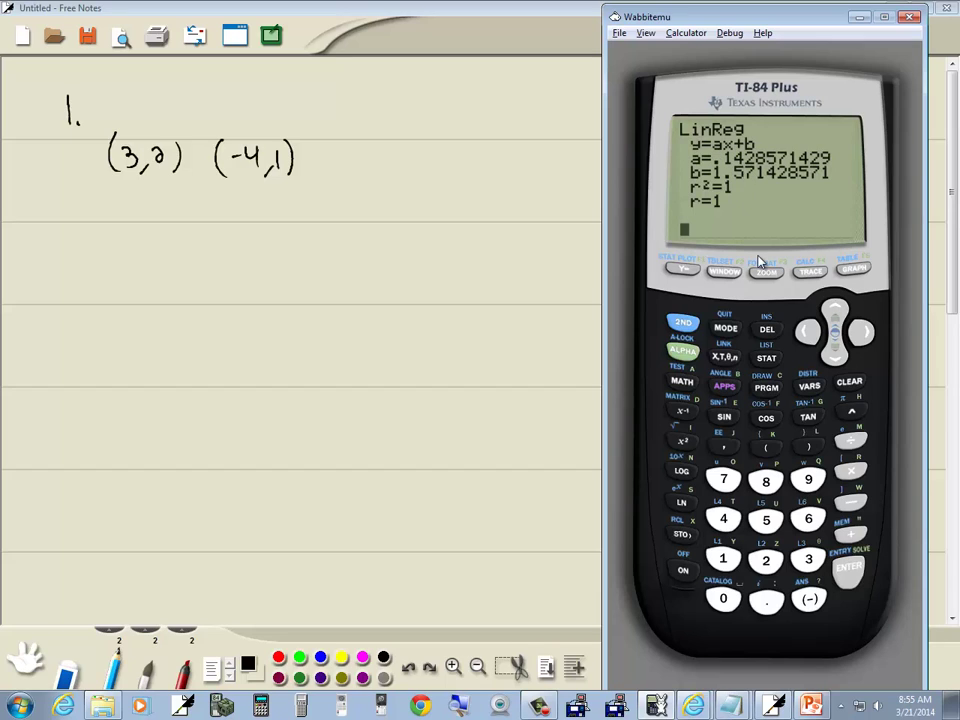
Handwrite 'y = ax+b' beneath the two points, then return to Wabbitemu
mouse_move(152, 218)
mouse_down()
mouse_move(149, 240)
mouse_move(165, 212)
mouse_move(185, 211)
mouse_up()
drag(173, 219, 227, 226)
mouse_move(227, 208)
mouse_down()
mouse_move(212, 226)
mouse_move(252, 215)
mouse_move(243, 226)
mouse_up()
mouse_move(257, 200)
mouse_down()
mouse_move(257, 215)
mouse_move(268, 217)
mouse_move(258, 226)
mouse_up()
key(alt+Tab)
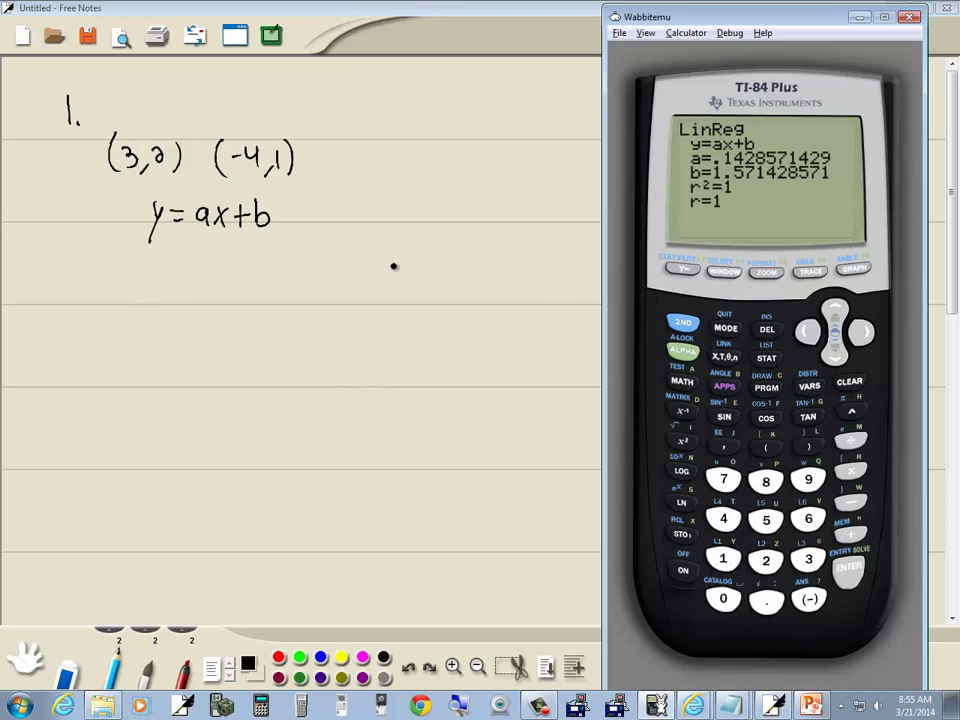
Paste the regression slope a from VARS Statistics EQ and convert it with ▸Frac to 1/7
click(810, 387)
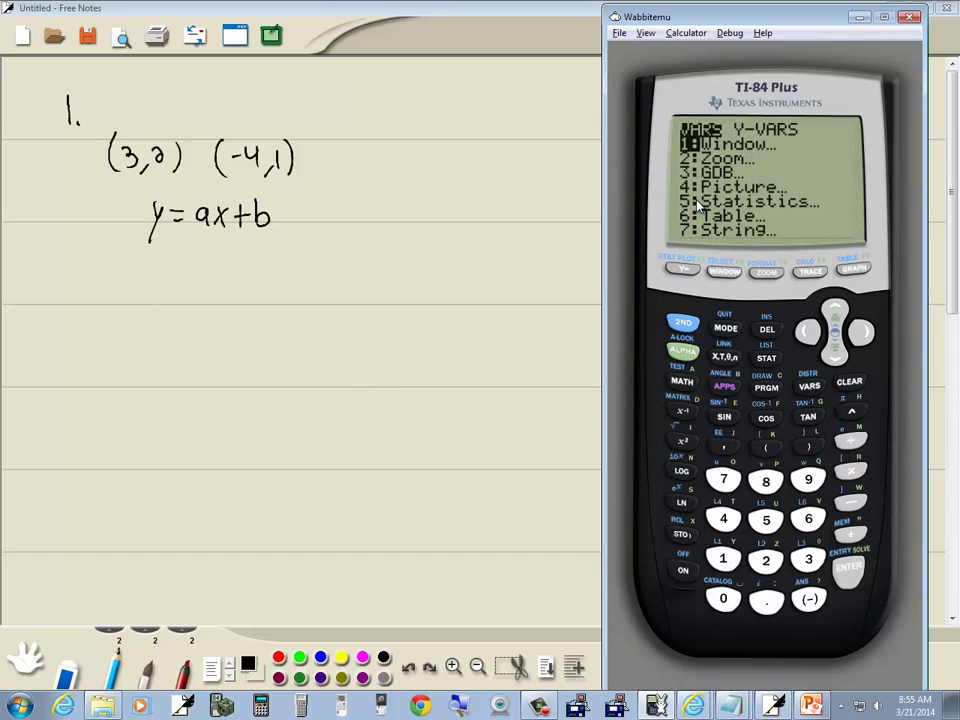
click(767, 521)
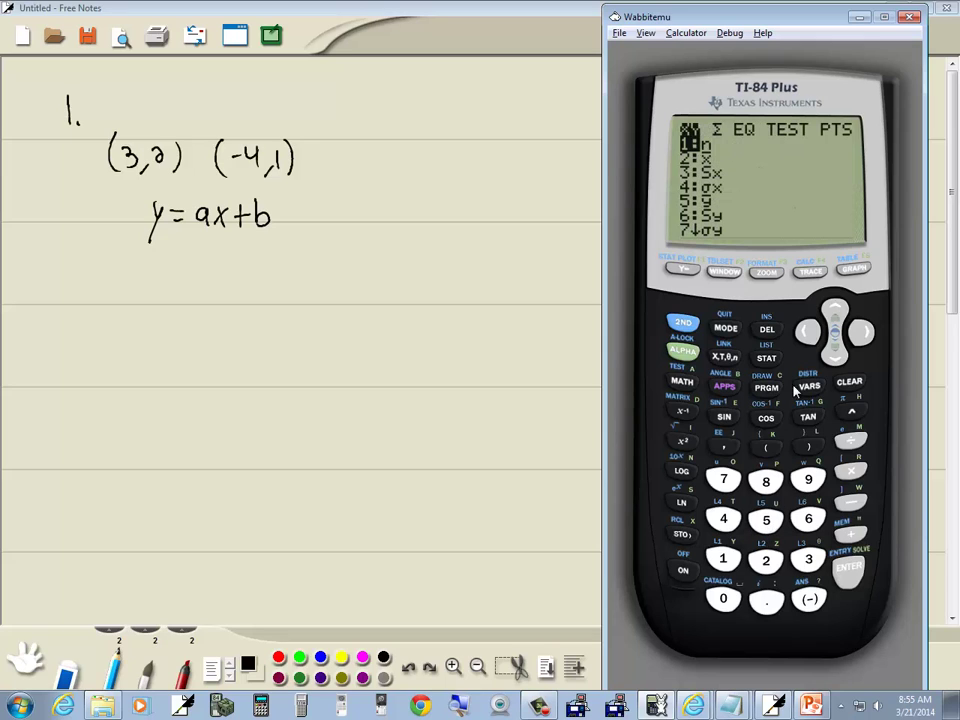
click(864, 334)
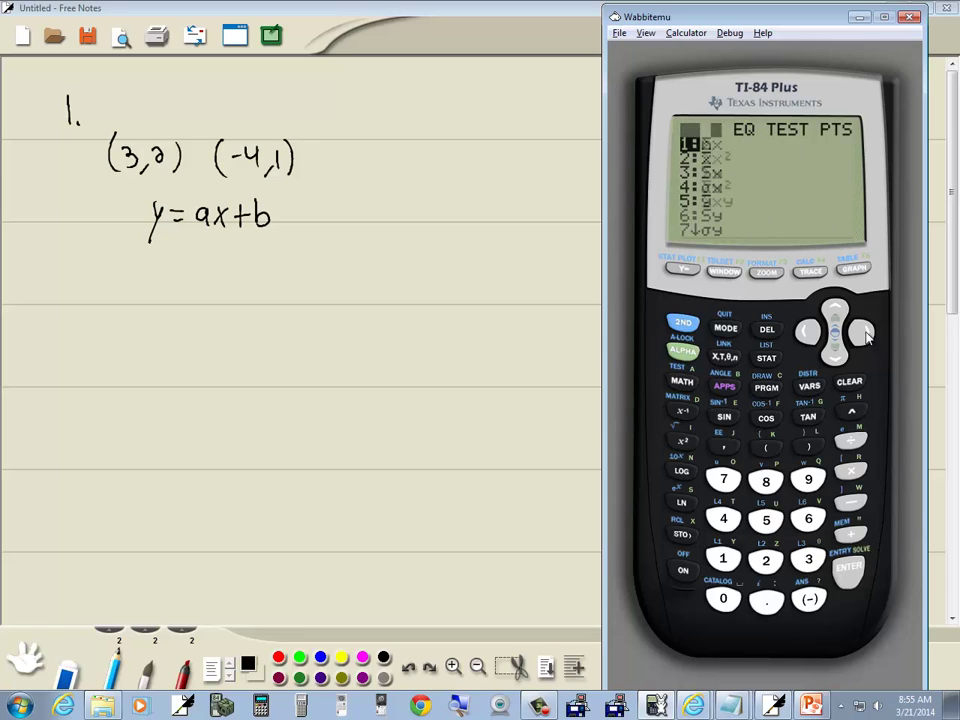
click(864, 334)
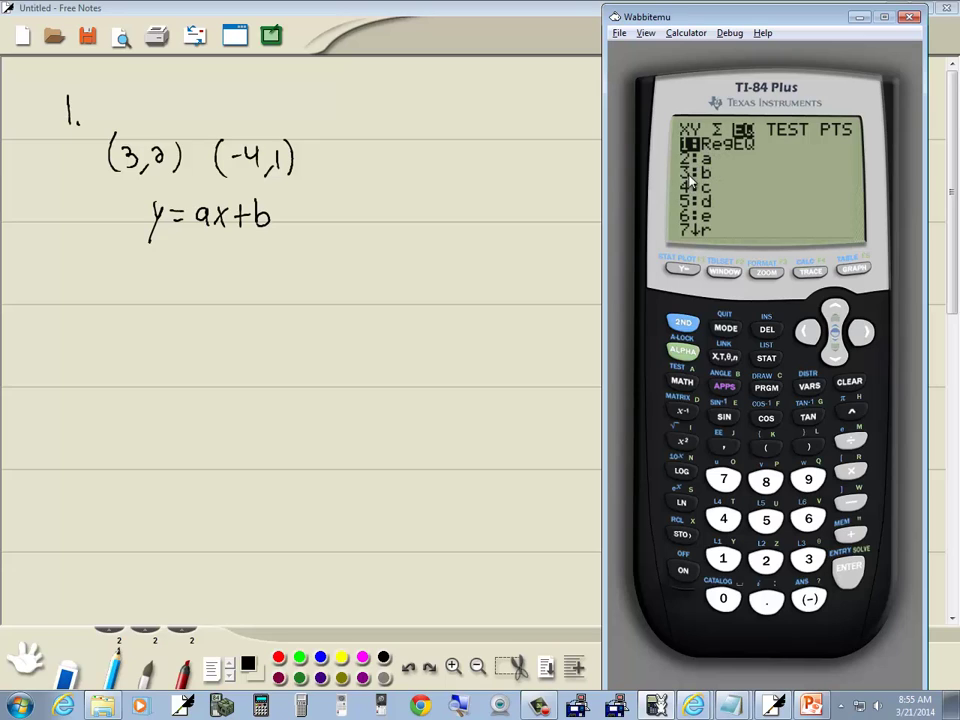
click(766, 558)
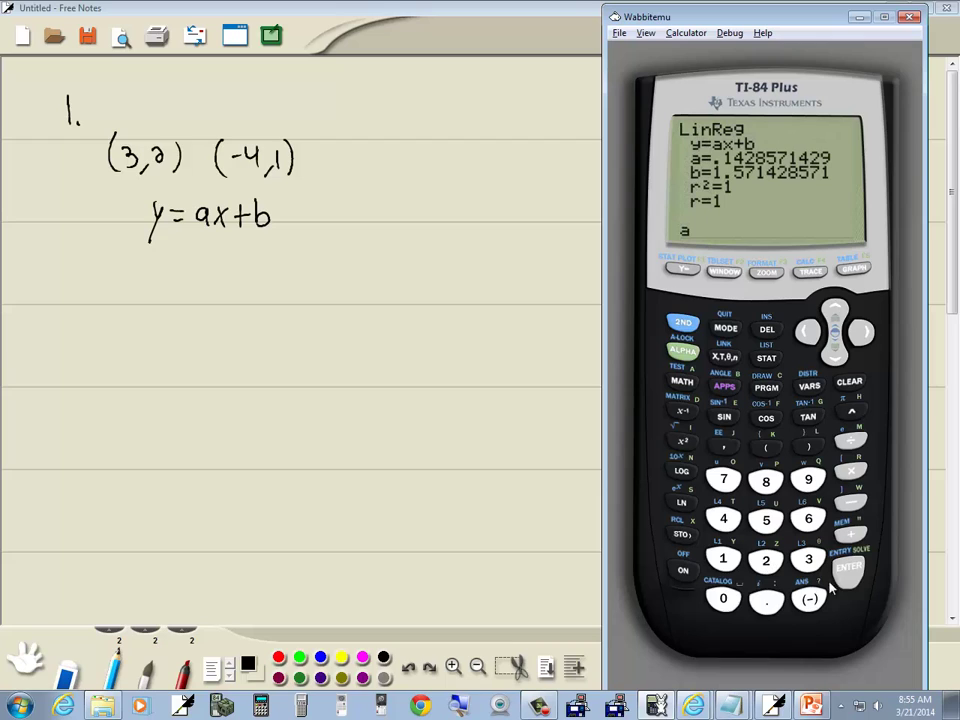
click(682, 382)
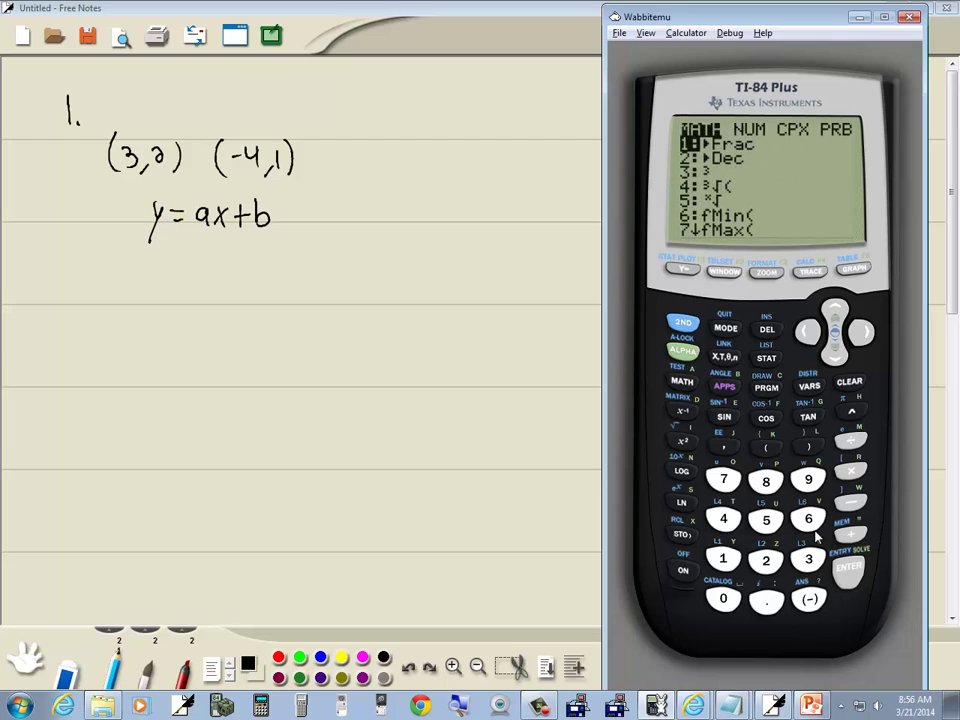
click(845, 575)
click(845, 575)
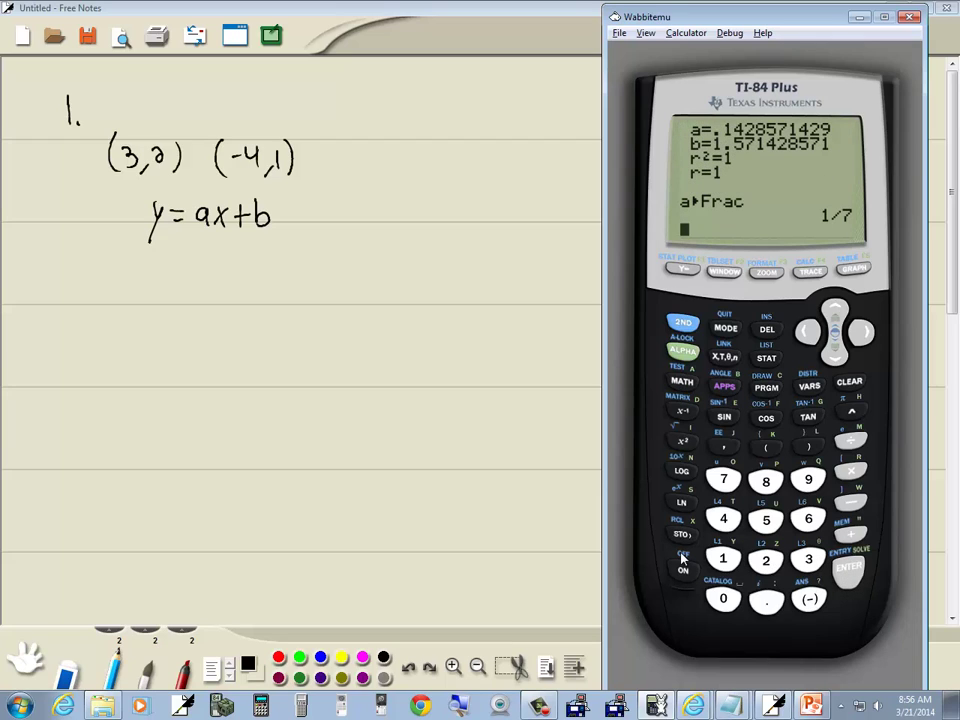
Write y = 1/7 x on the next line of the notes page
mouse_move(152, 258)
mouse_down()
mouse_move(148, 292)
mouse_move(178, 262)
mouse_up()
drag(166, 270, 208, 265)
mouse_move(193, 271)
mouse_down()
mouse_move(204, 285)
mouse_move(231, 284)
mouse_move(215, 285)
mouse_up()
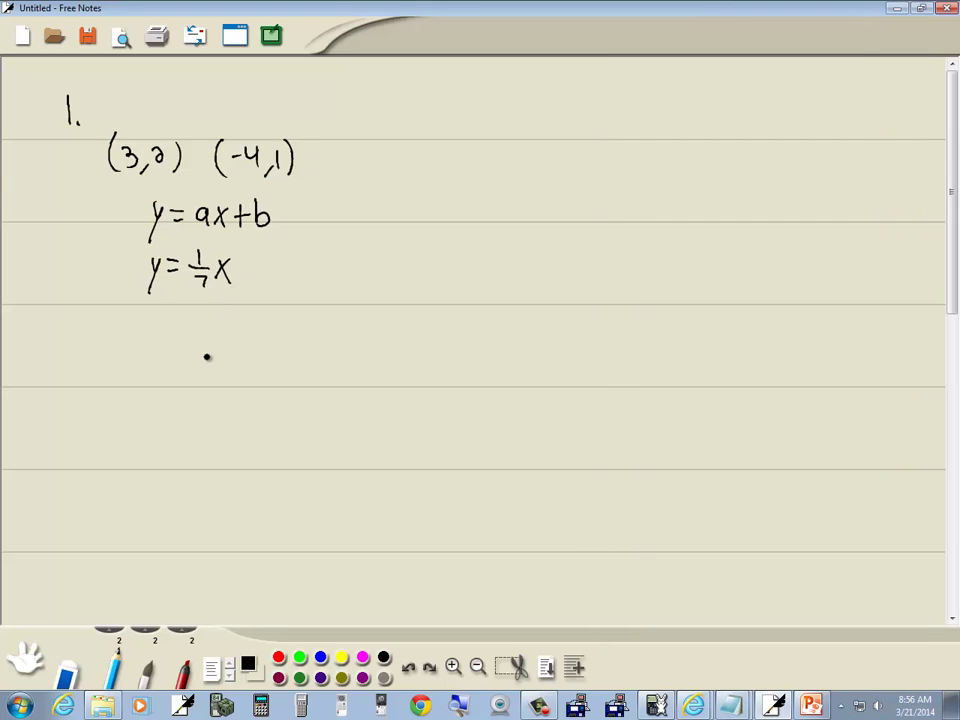
In the calculator, convert the regression intercept b with ▸Frac to show 11/7
key(alt+Tab)
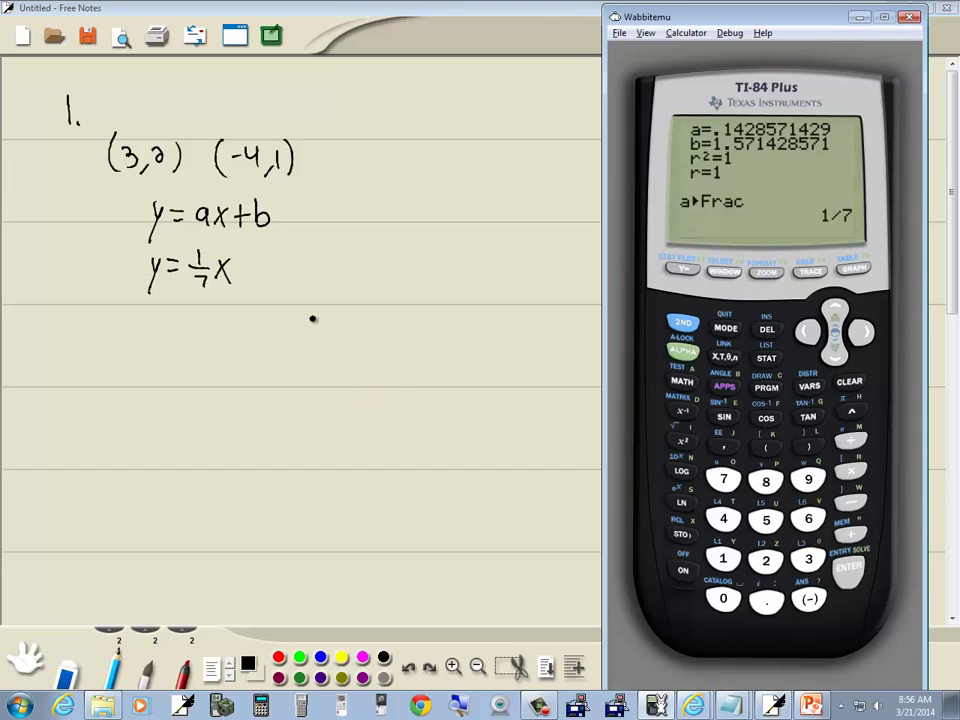
click(808, 387)
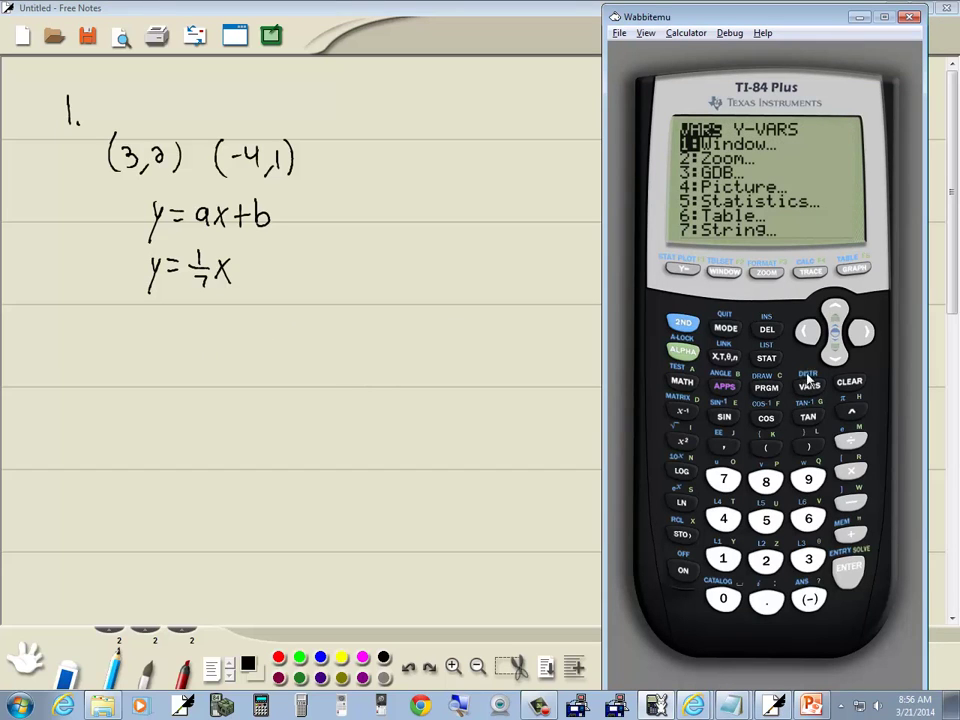
click(766, 519)
click(864, 333)
click(864, 333)
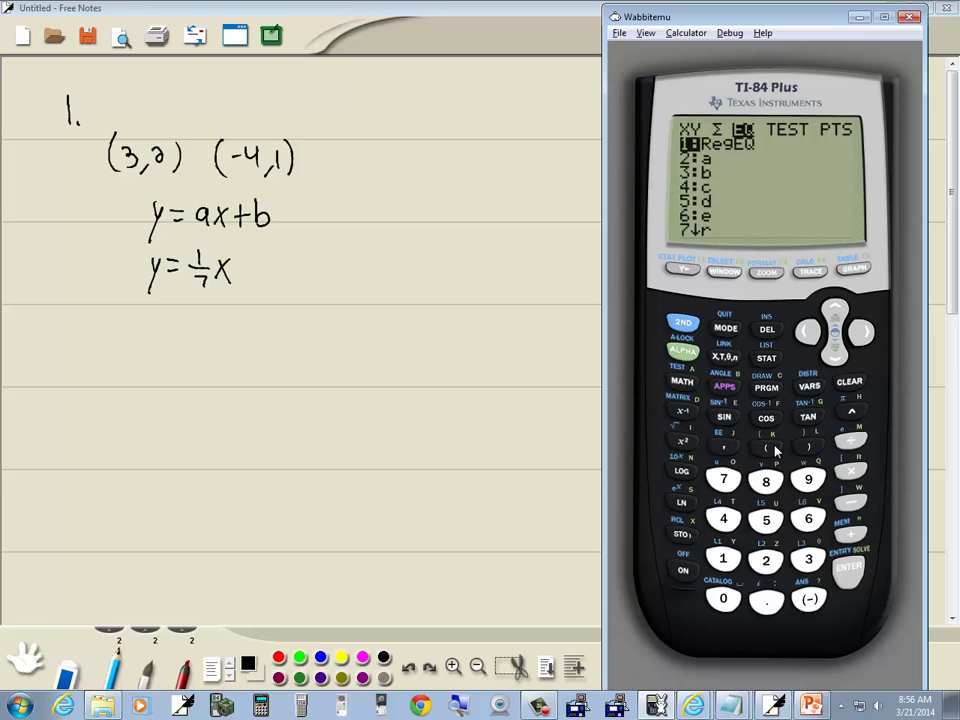
click(810, 560)
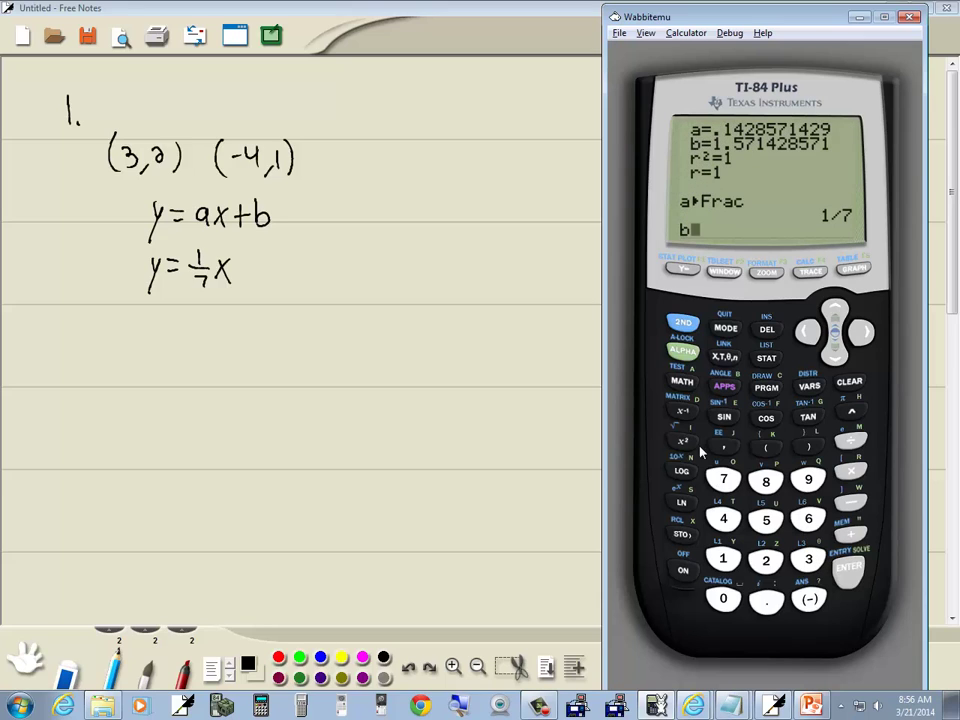
click(681, 381)
click(849, 568)
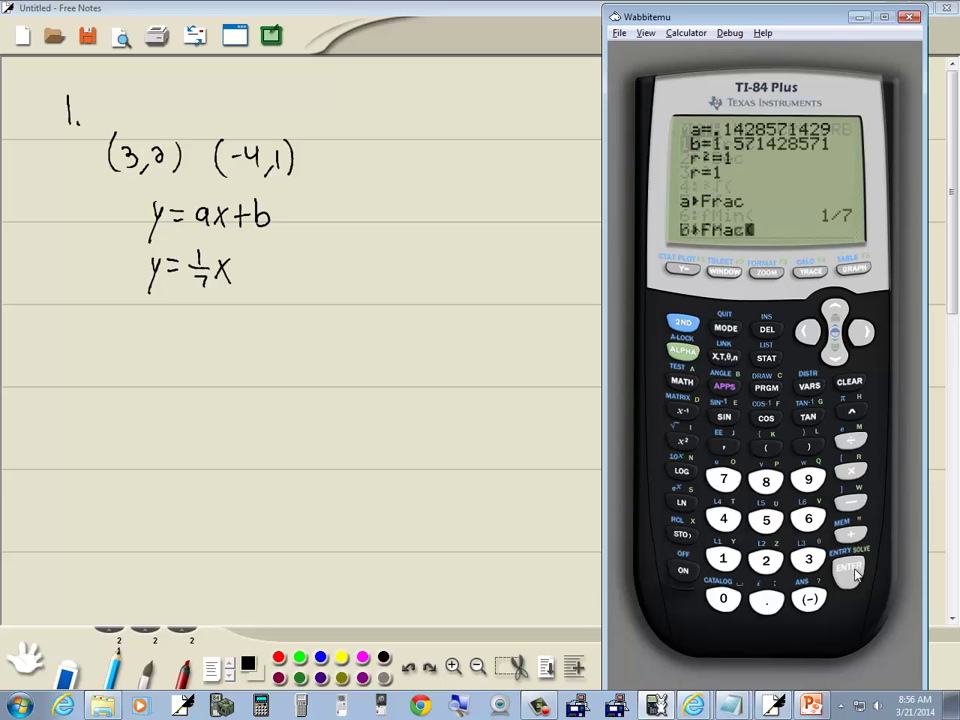
click(848, 568)
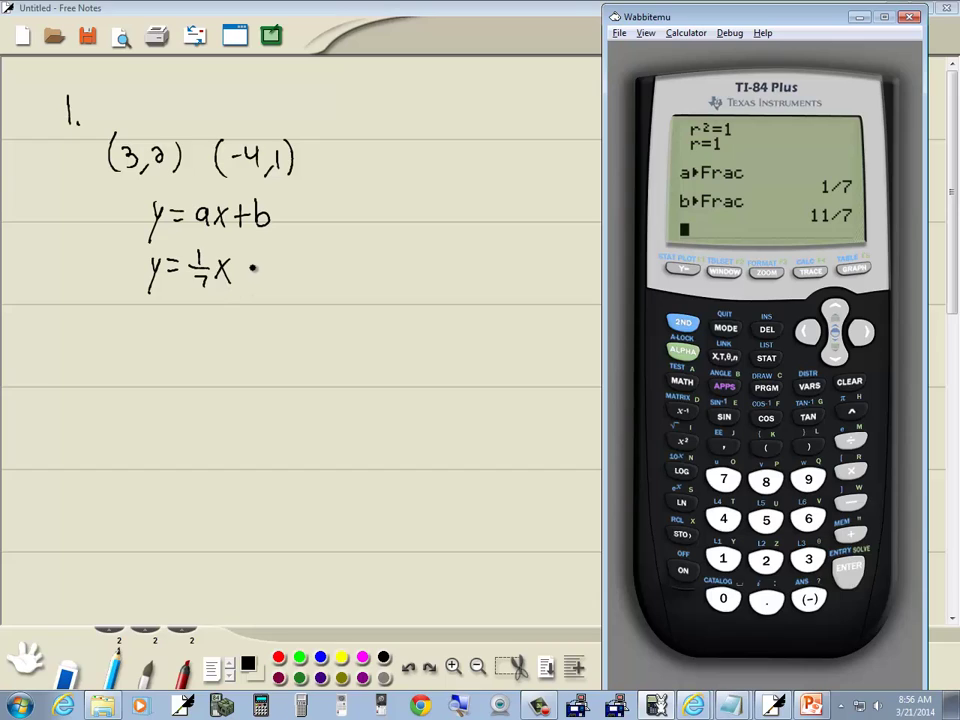
Add + 11/7 to the equation and circle y = 1/7x + 11/7
click(252, 268)
drag(242, 268, 262, 267)
mouse_move(252, 258)
mouse_down()
mouse_move(252, 277)
mouse_move(290, 278)
mouse_up()
mouse_move(276, 283)
mouse_down()
mouse_move(169, 293)
mouse_move(133, 268)
mouse_move(167, 242)
mouse_move(281, 241)
mouse_move(317, 276)
mouse_up()
Label the next problem '2.' below the circled answer
drag(63, 332, 78, 349)
click(86, 361)
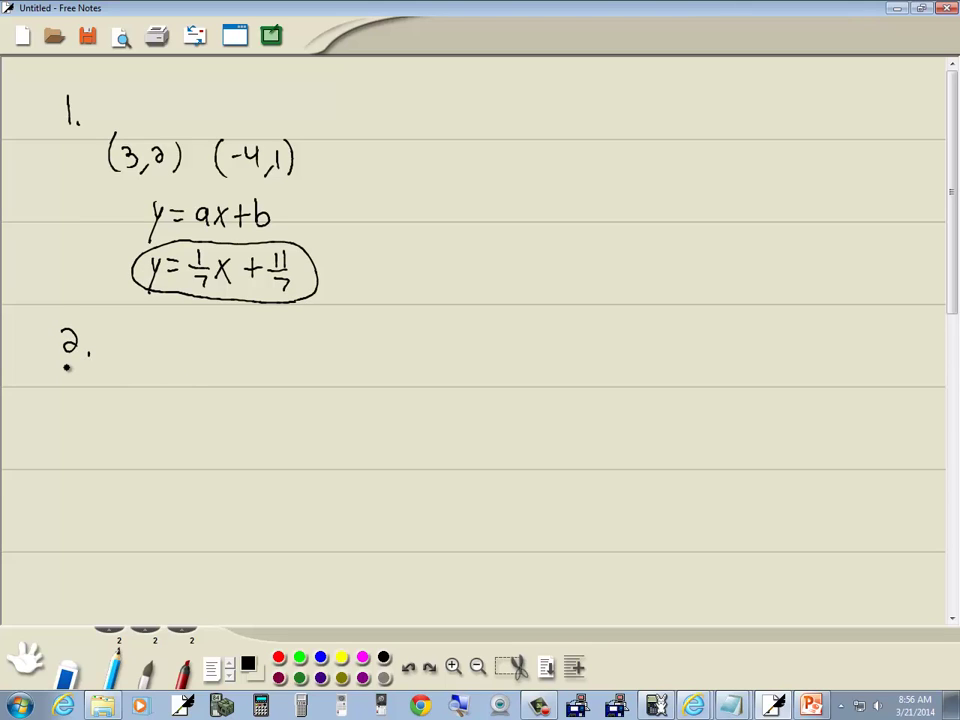
key(alt+Tab)
key(alt+Tab)
key(alt+Tab)
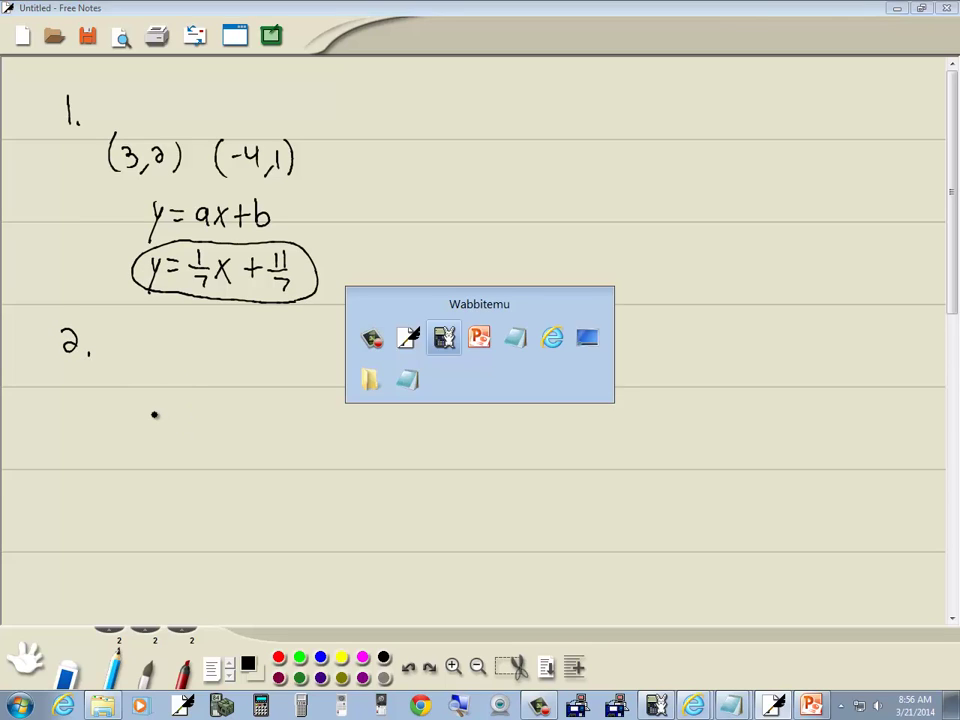
Read problem 2 from the next slide and write the point (4,5) beside '2.'
key(Down)
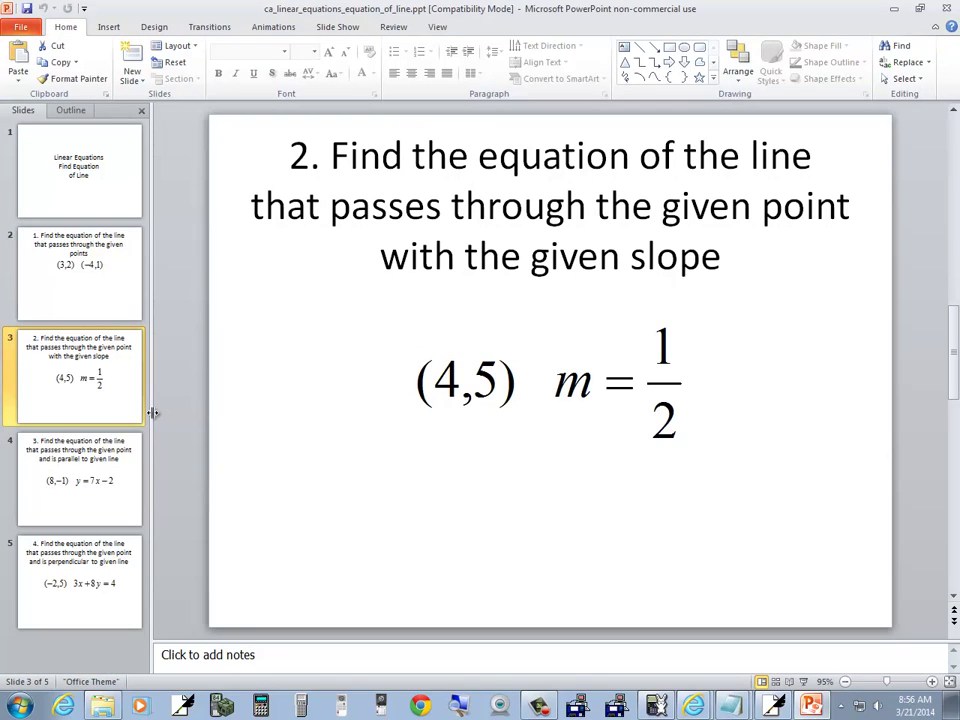
key(alt+Tab)
mouse_move(134, 341)
mouse_down()
mouse_move(129, 377)
mouse_move(153, 360)
mouse_move(154, 374)
mouse_up()
mouse_move(166, 364)
mouse_down()
mouse_move(161, 381)
mouse_move(176, 370)
mouse_move(168, 386)
mouse_up()
drag(186, 347, 188, 386)
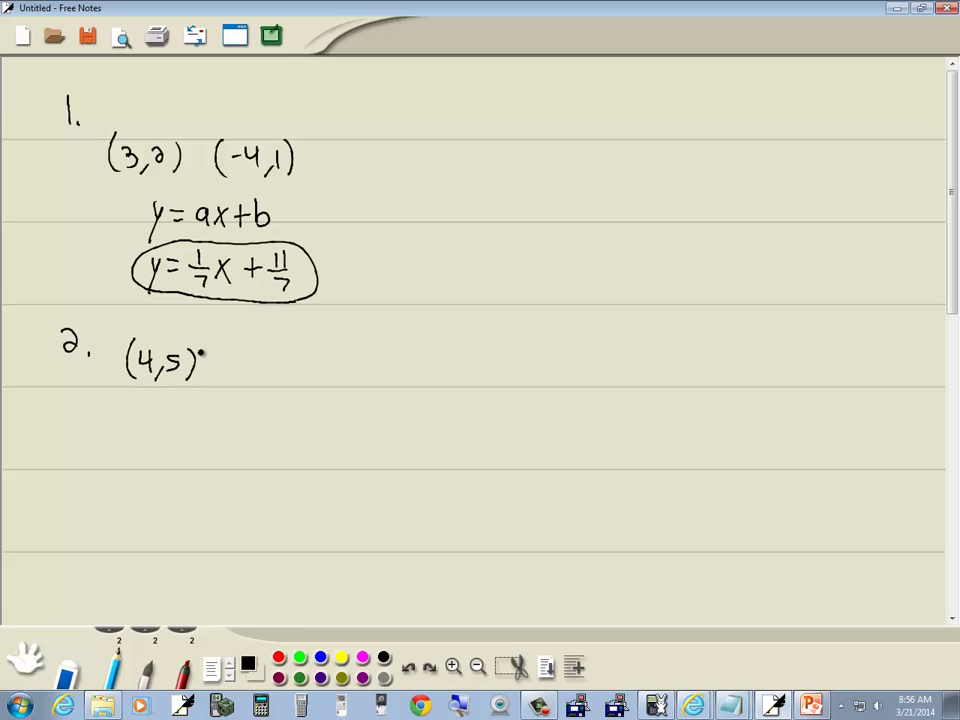
Write the slope m = 1/2 after the point (4,5)
key(alt+Tab)
key(alt+Tab)
drag(236, 354, 255, 368)
drag(258, 357, 304, 368)
drag(289, 375, 301, 389)
key(alt+Tab)
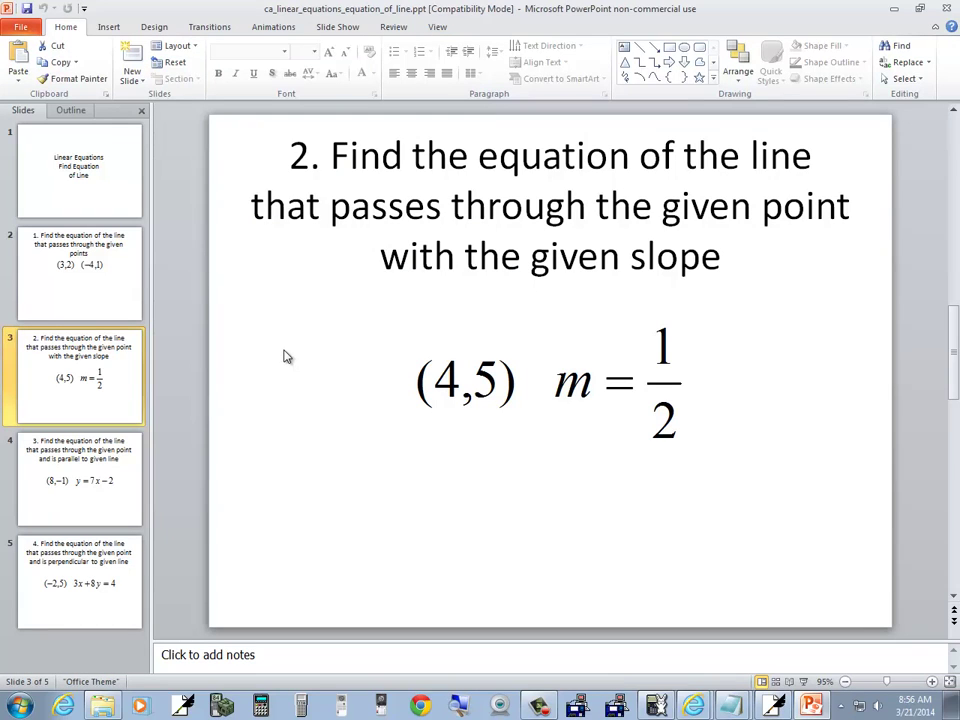
key(alt+Tab)
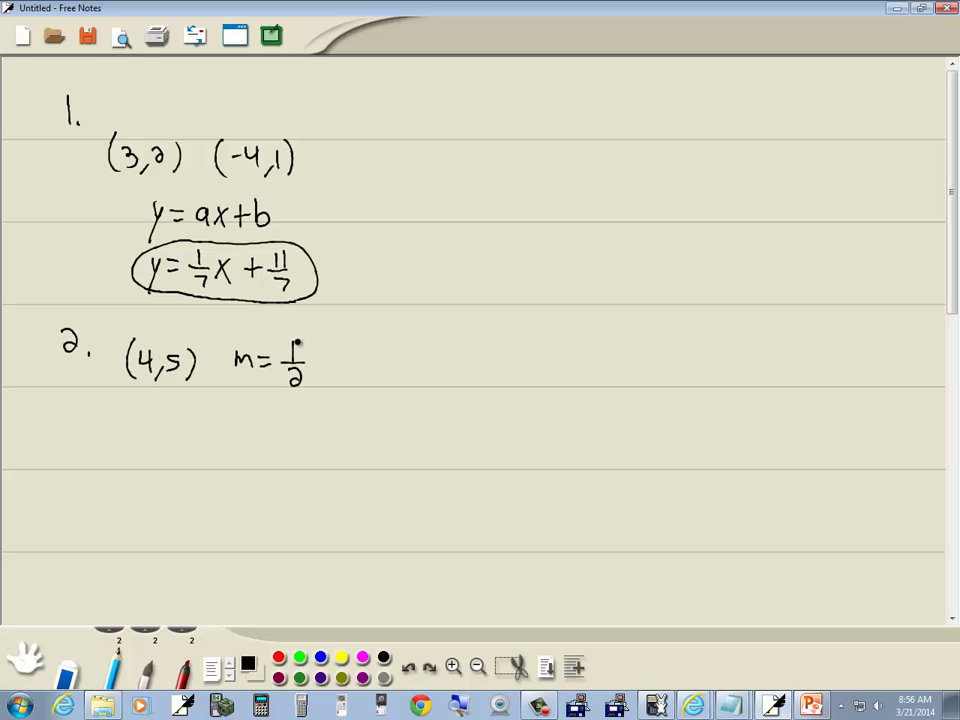
In red, mark 1/2 as y over x, label (4,5) with +2, +1, and write (6,6)
click(278, 657)
mouse_move(312, 350)
mouse_down()
mouse_move(342, 349)
mouse_move(356, 340)
mouse_move(321, 382)
mouse_move(353, 385)
mouse_up()
drag(354, 369, 344, 386)
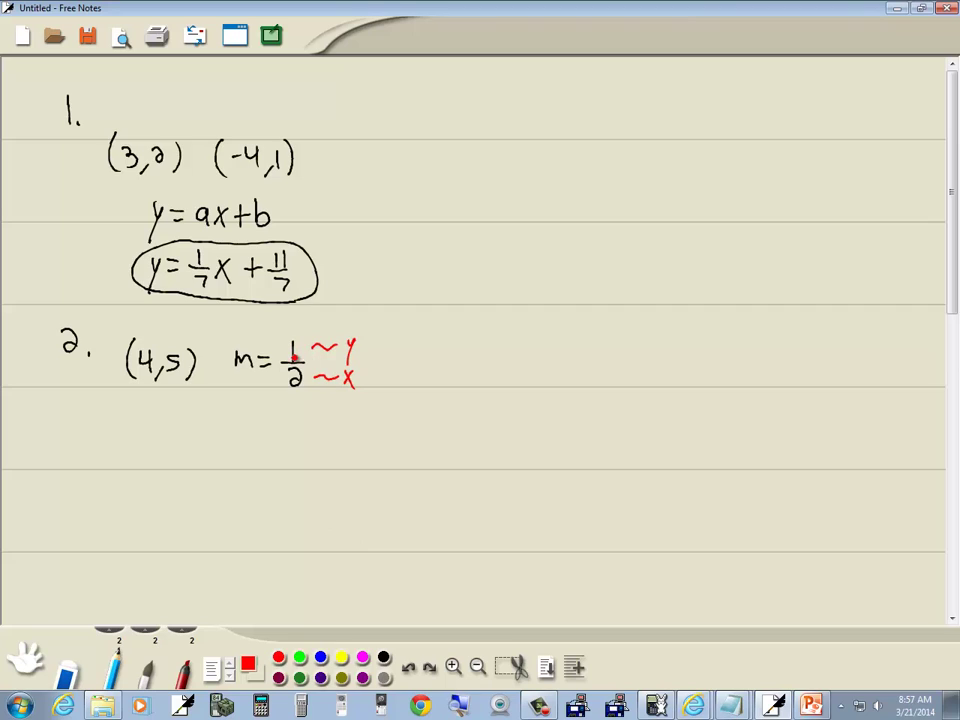
mouse_move(143, 341)
mouse_down()
mouse_move(153, 327)
mouse_move(174, 346)
mouse_up()
drag(181, 383, 184, 398)
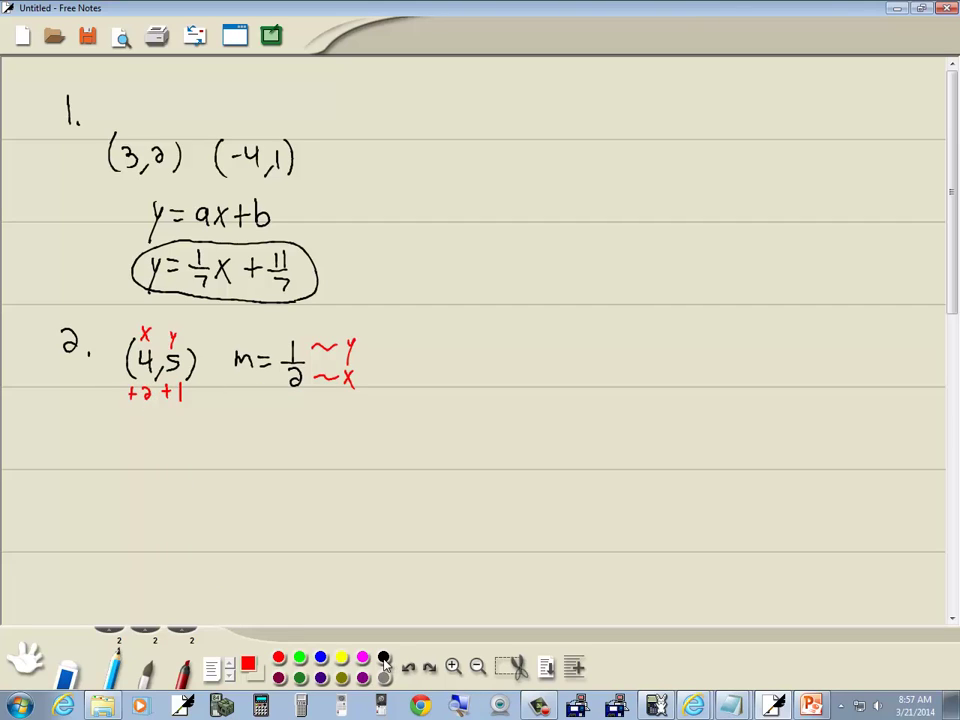
mouse_move(129, 430)
mouse_down()
mouse_move(148, 460)
mouse_move(200, 460)
mouse_up()
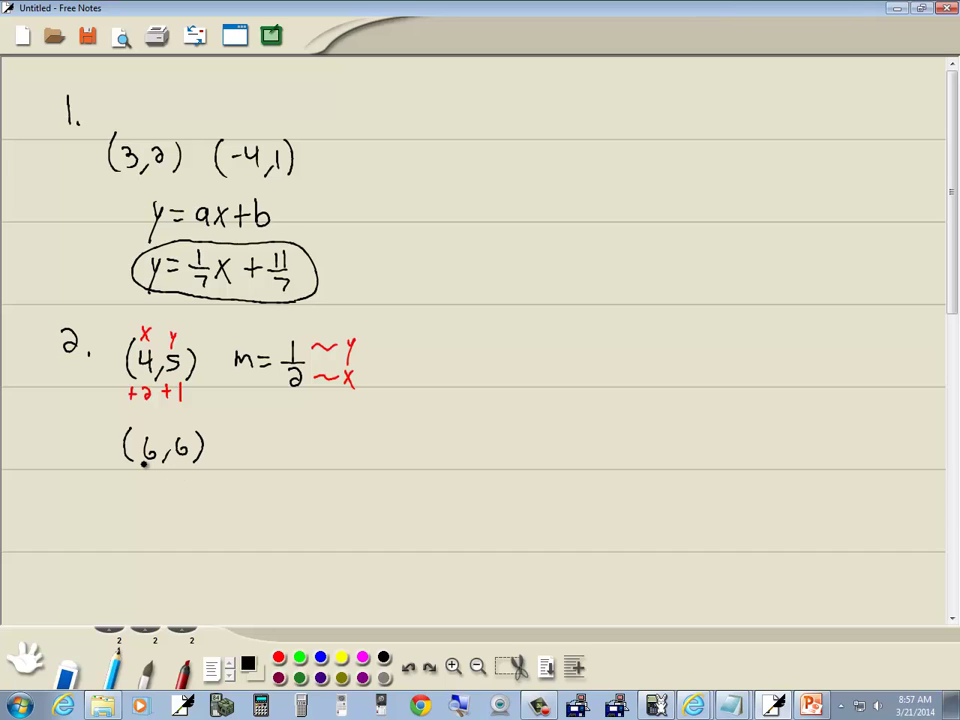
Clear the home screen and erase the old values in lists L1 and L2
key(alt+Tab)
key(alt+Tab)
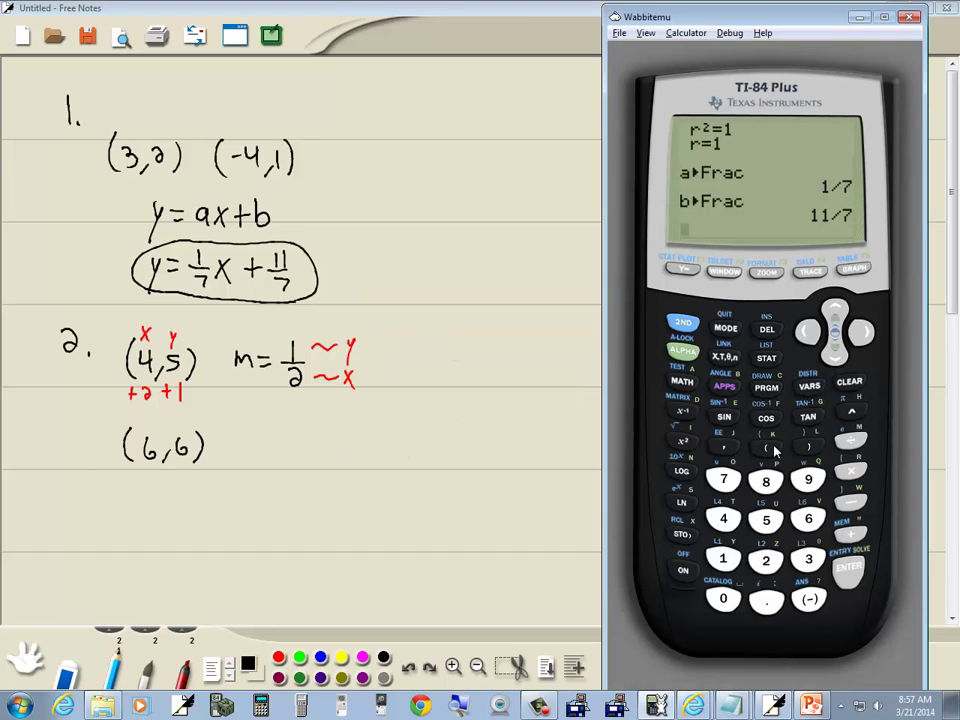
click(849, 381)
click(766, 357)
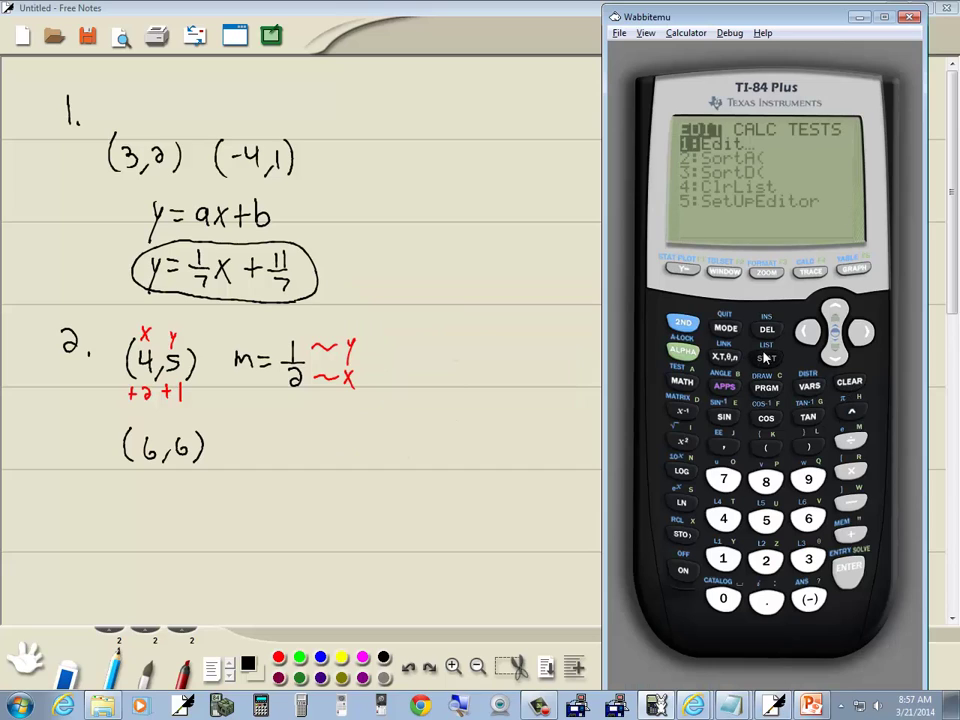
click(847, 570)
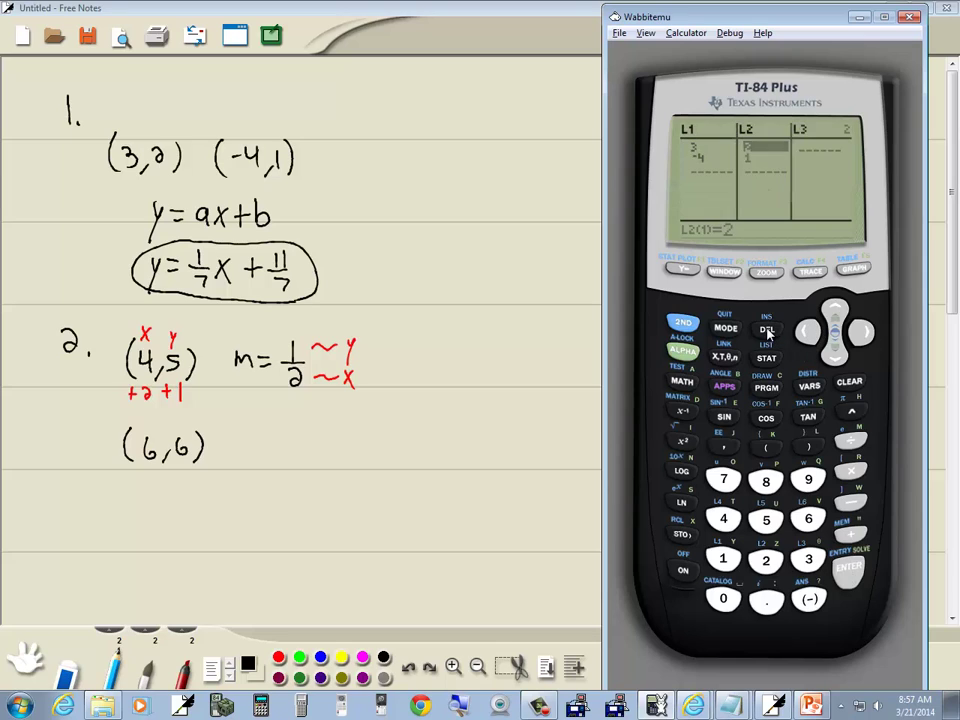
key(Delete)
key(Delete)
click(810, 333)
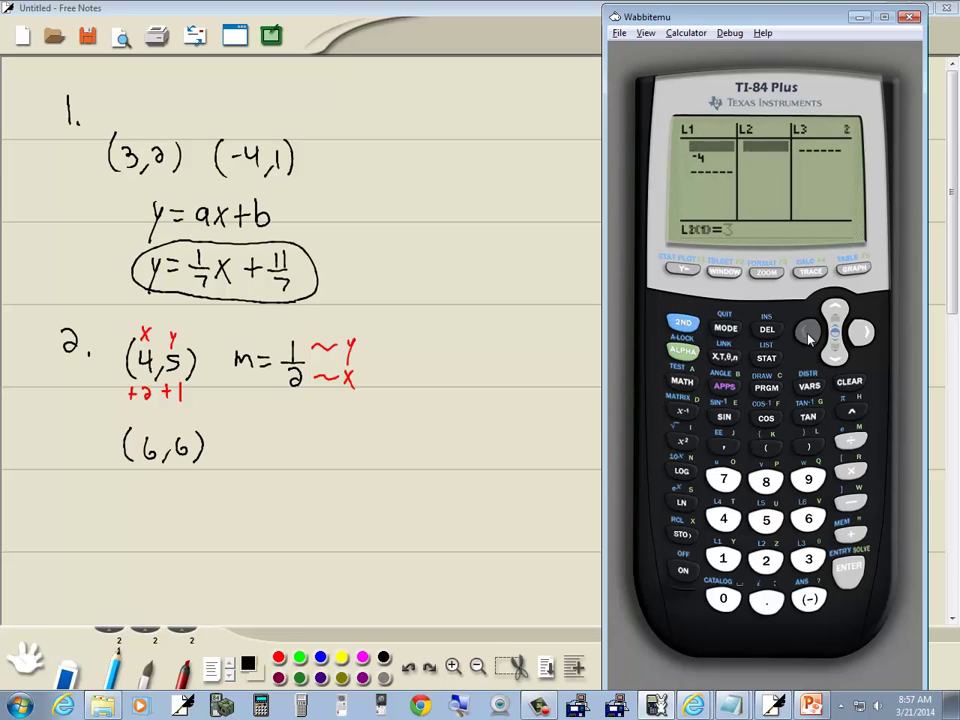
click(767, 331)
click(767, 331)
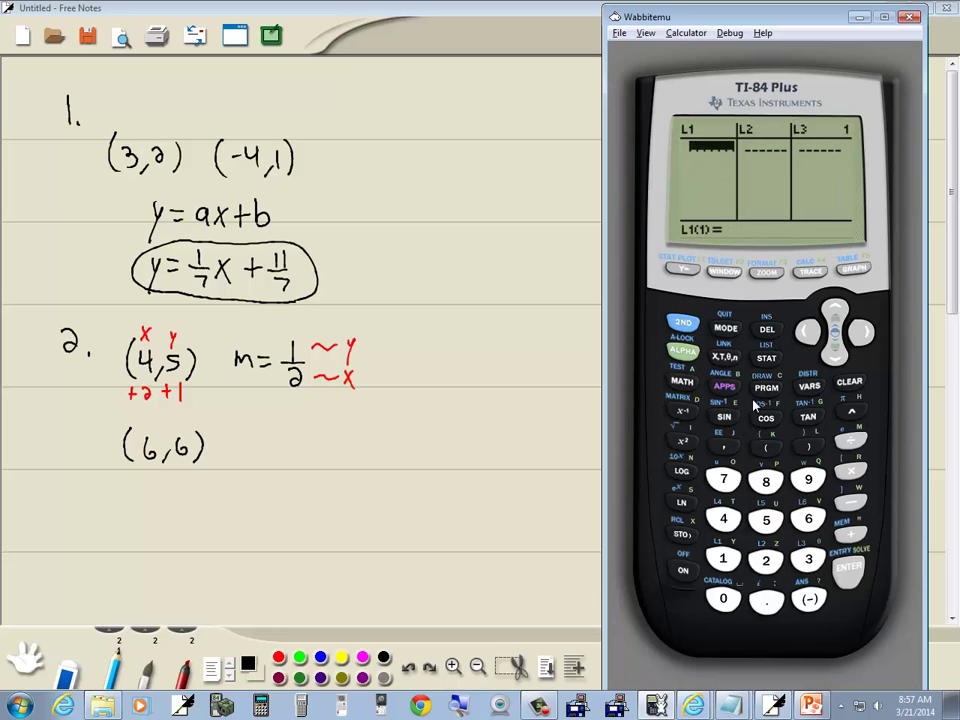
Enter 4 and 6 in L1 and 5 and 6 in L2
click(726, 519)
click(835, 352)
click(863, 333)
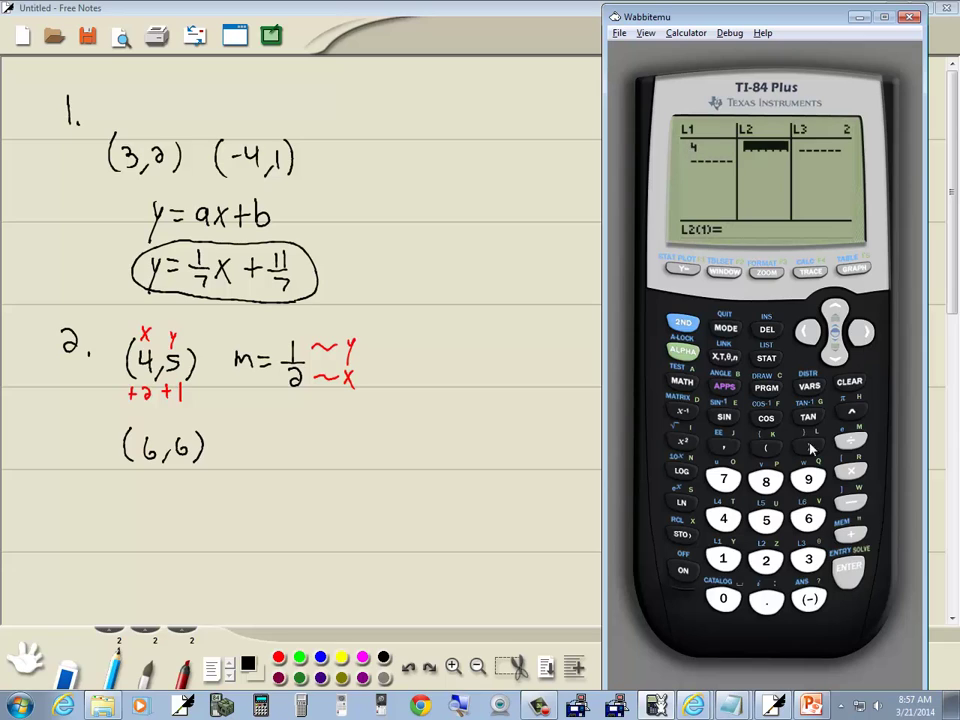
click(766, 519)
click(845, 567)
click(810, 333)
click(808, 519)
click(848, 568)
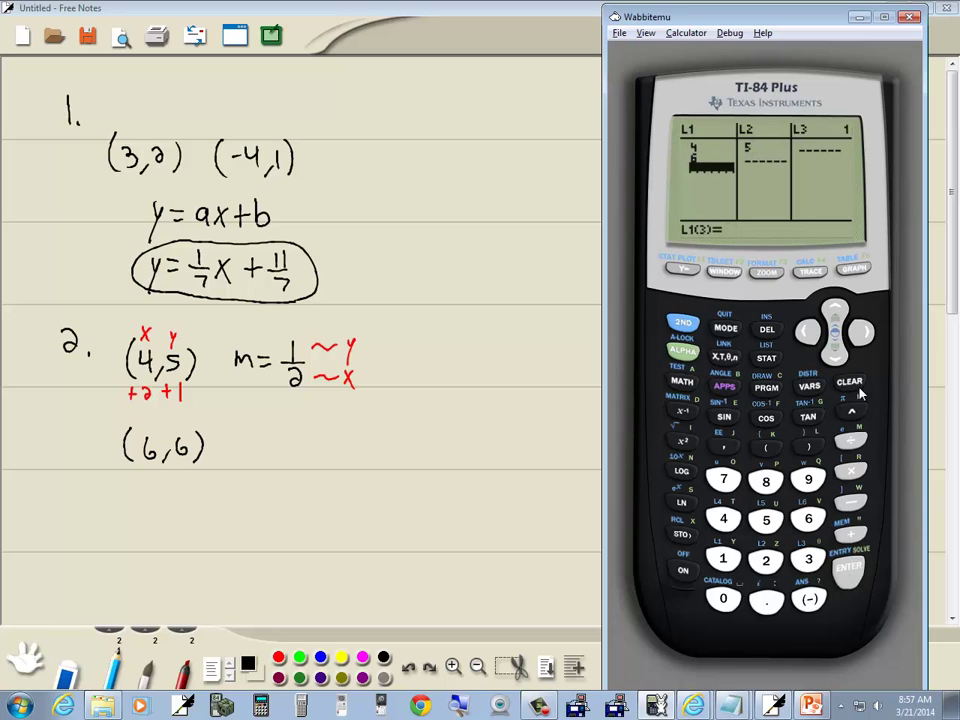
click(863, 333)
click(808, 520)
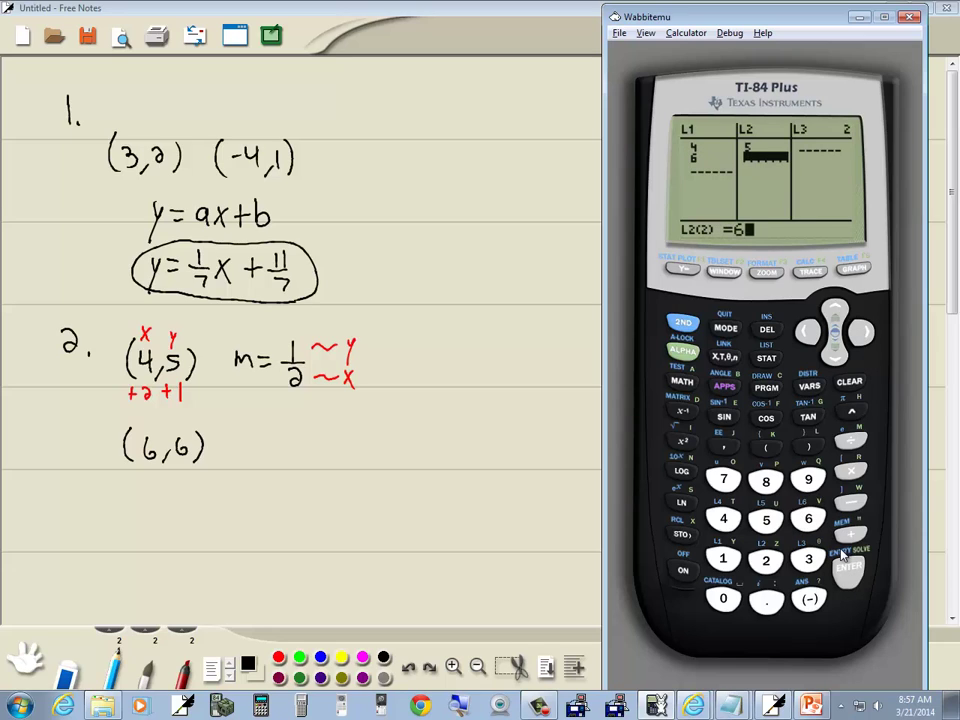
click(841, 562)
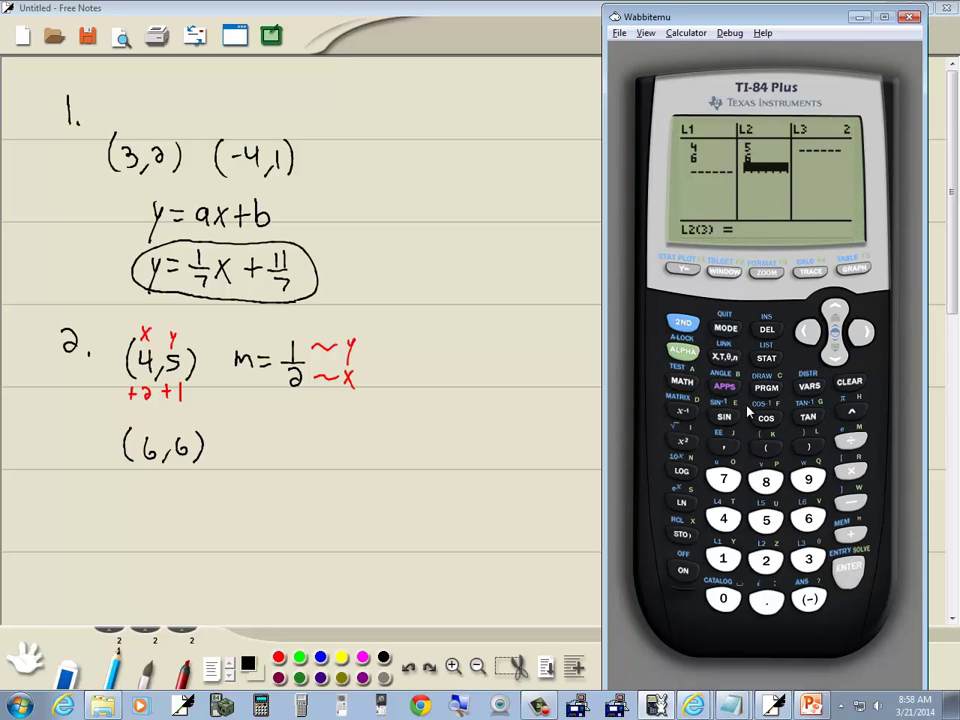
Run LinReg(ax+b) from the home screen, giving a = .5 and b = 3
click(685, 323)
click(722, 328)
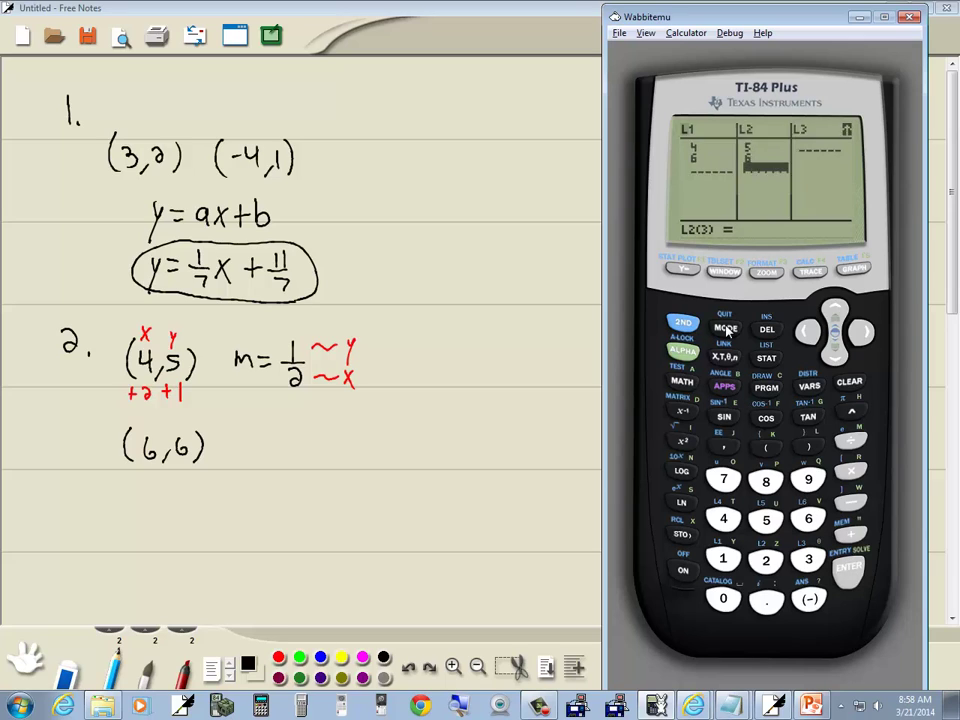
click(768, 360)
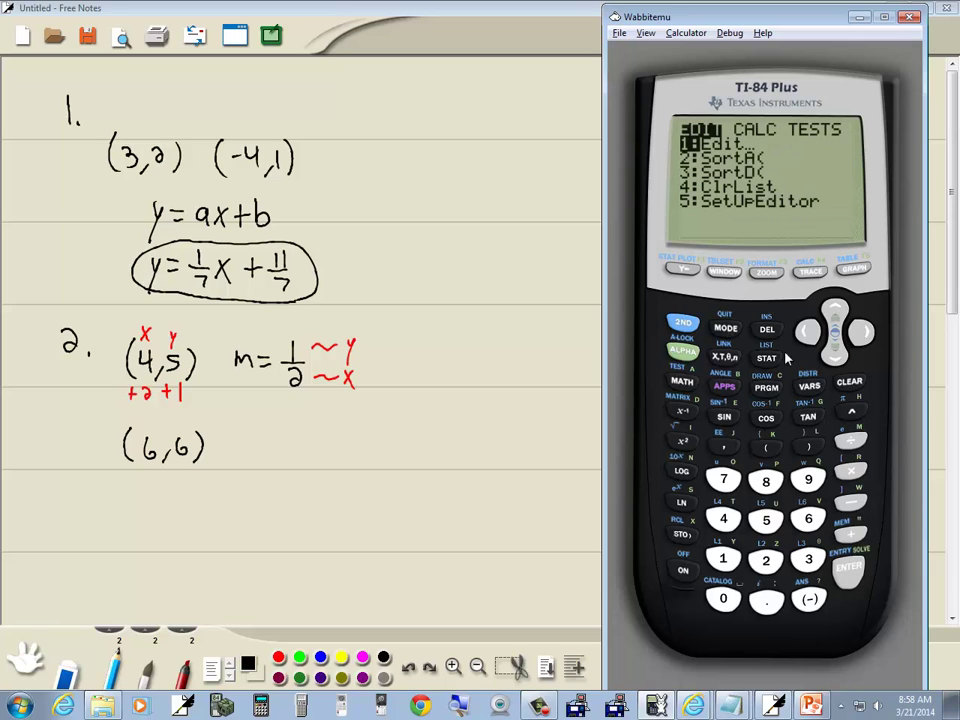
click(862, 333)
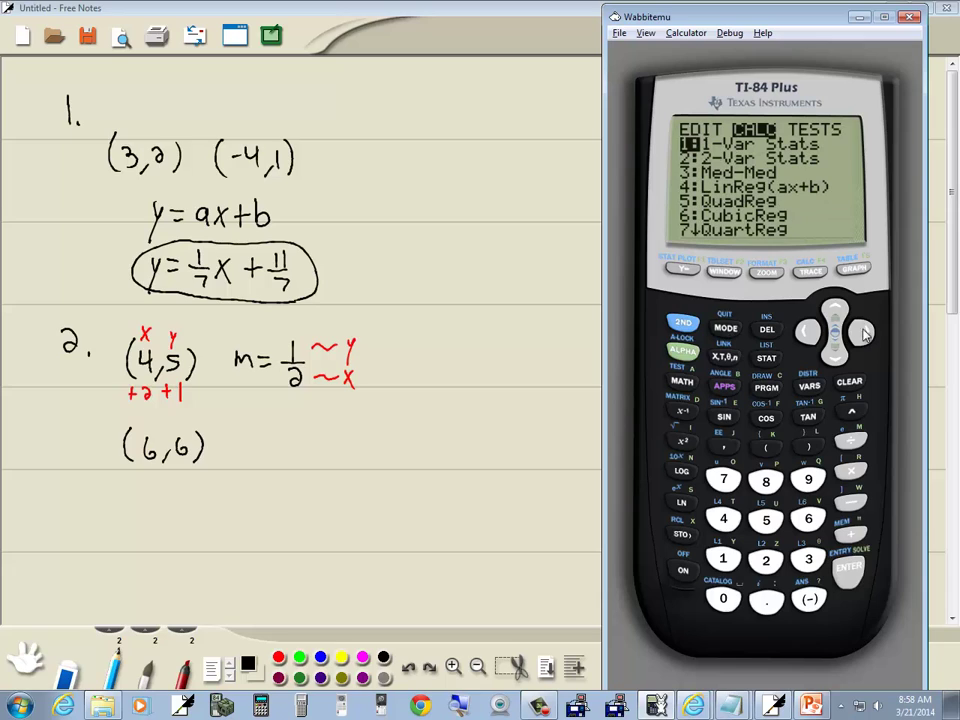
click(723, 518)
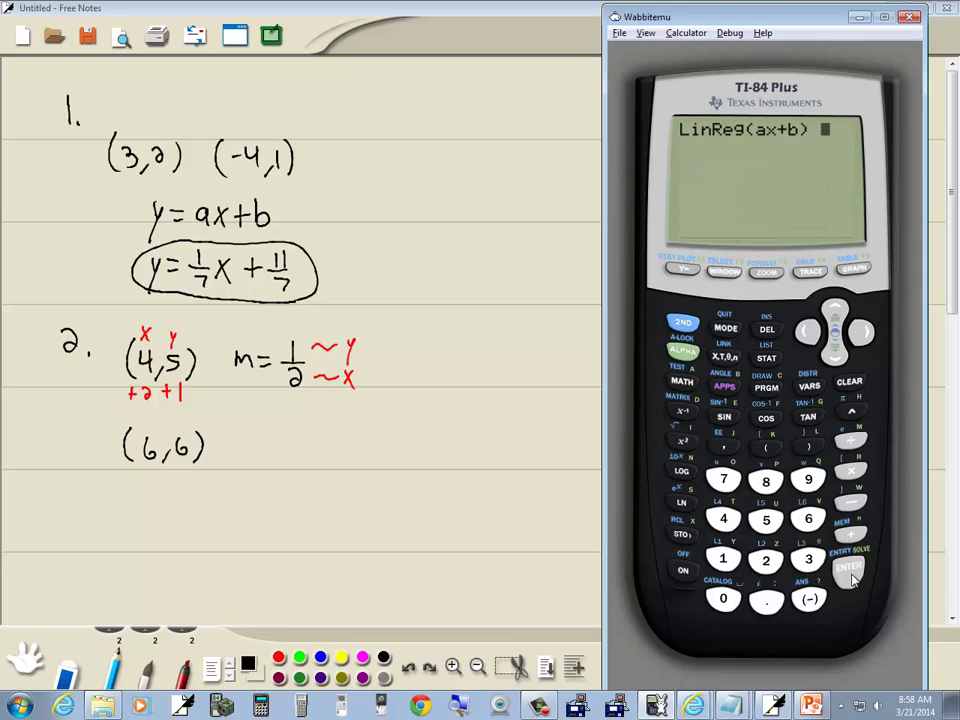
click(847, 568)
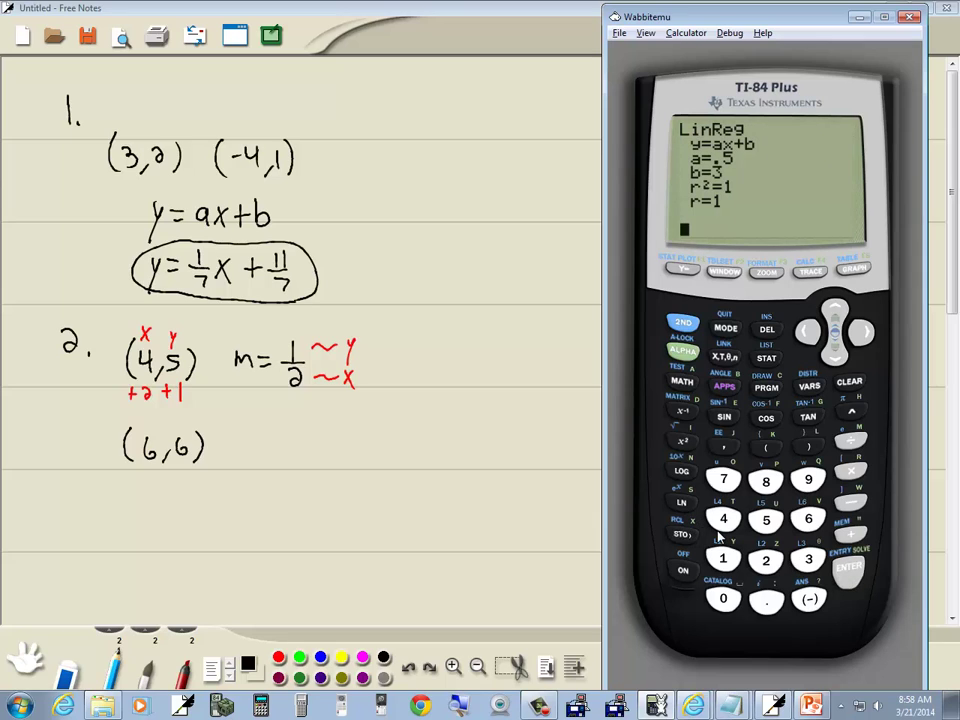
Write y = ax+b below the point (6,6)
mouse_move(176, 518)
mouse_down()
mouse_move(184, 494)
mouse_move(181, 504)
mouse_move(212, 491)
mouse_up()
mouse_move(203, 500)
mouse_down()
mouse_move(252, 501)
mouse_move(240, 501)
mouse_up()
mouse_move(256, 495)
mouse_down()
mouse_move(266, 495)
mouse_move(261, 502)
mouse_up()
drag(272, 484, 283, 504)
Write the answer y = 1/2x + 3 below it, checking the calculator's a and b
key(alt+Tab)
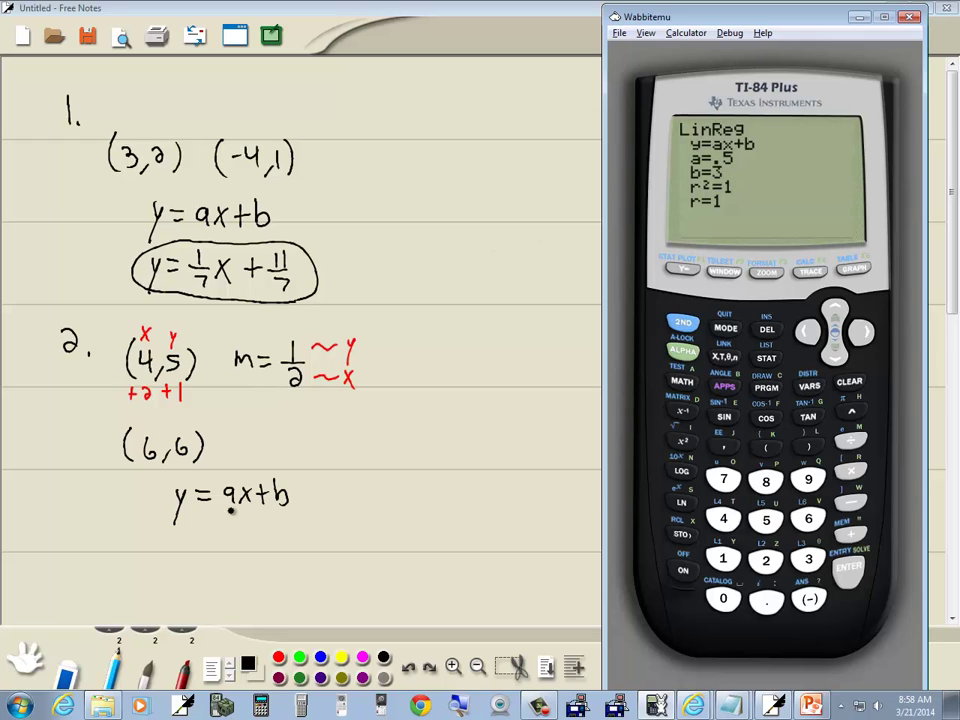
click(184, 571)
drag(182, 543, 212, 546)
drag(197, 552, 229, 546)
mouse_move(221, 551)
mouse_down()
mouse_move(238, 551)
mouse_move(238, 564)
mouse_move(259, 558)
mouse_up()
drag(258, 541, 246, 558)
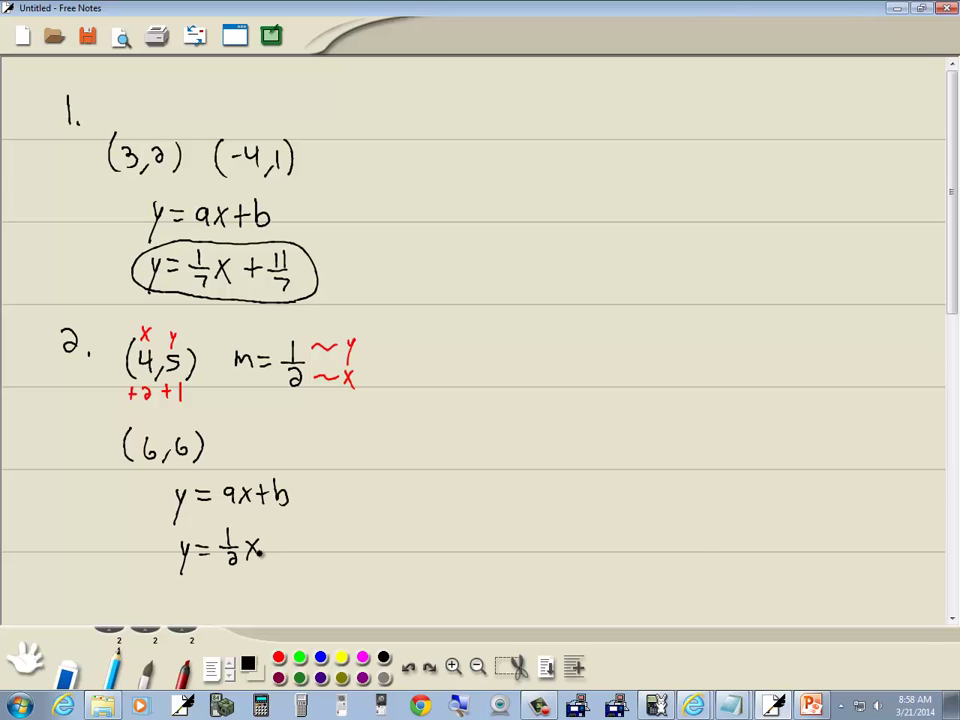
key(alt+Tab)
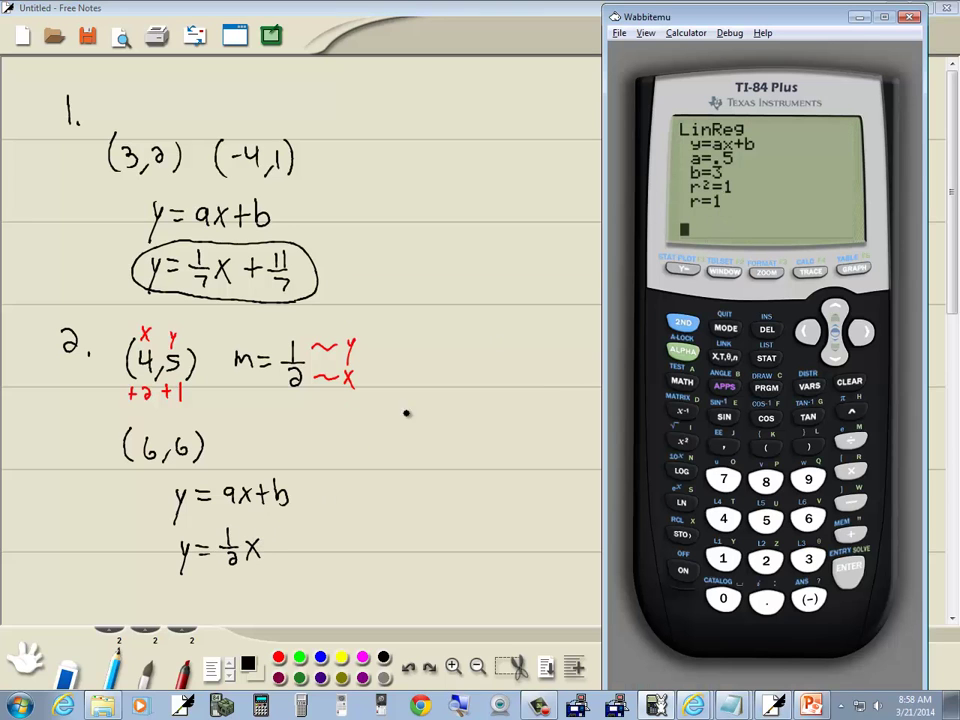
click(280, 545)
mouse_move(294, 541)
mouse_down()
mouse_move(286, 577)
mouse_move(211, 579)
mouse_move(147, 563)
mouse_move(200, 528)
mouse_move(262, 519)
mouse_move(338, 534)
mouse_move(311, 564)
mouse_up()
key(alt+Tab)
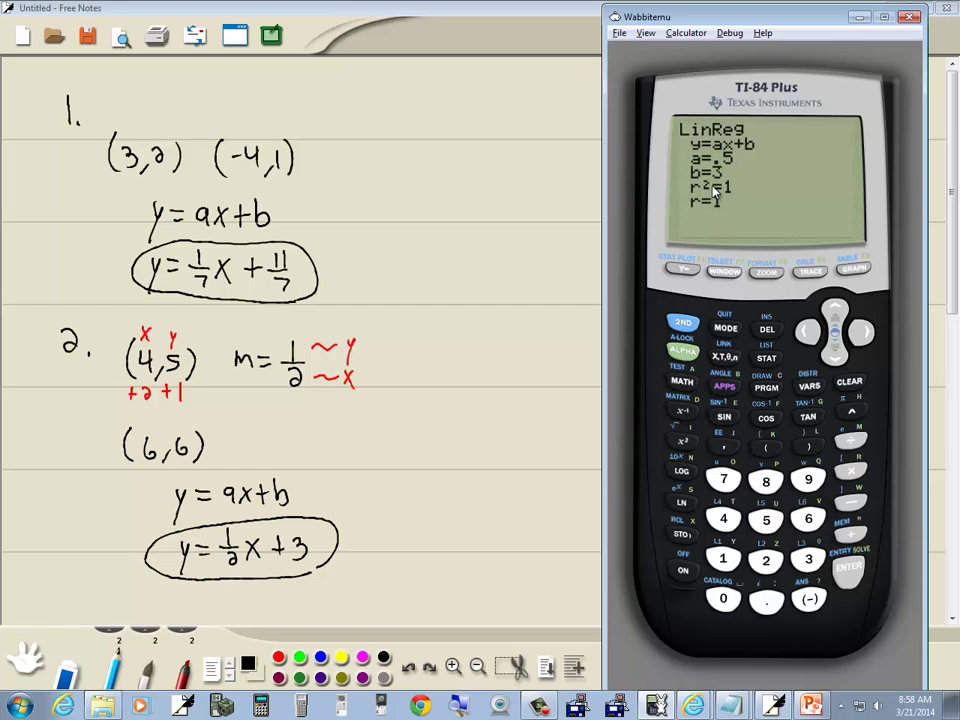
Paste the slope variable a from VARS > Statistics > EQ onto the home screen
click(811, 389)
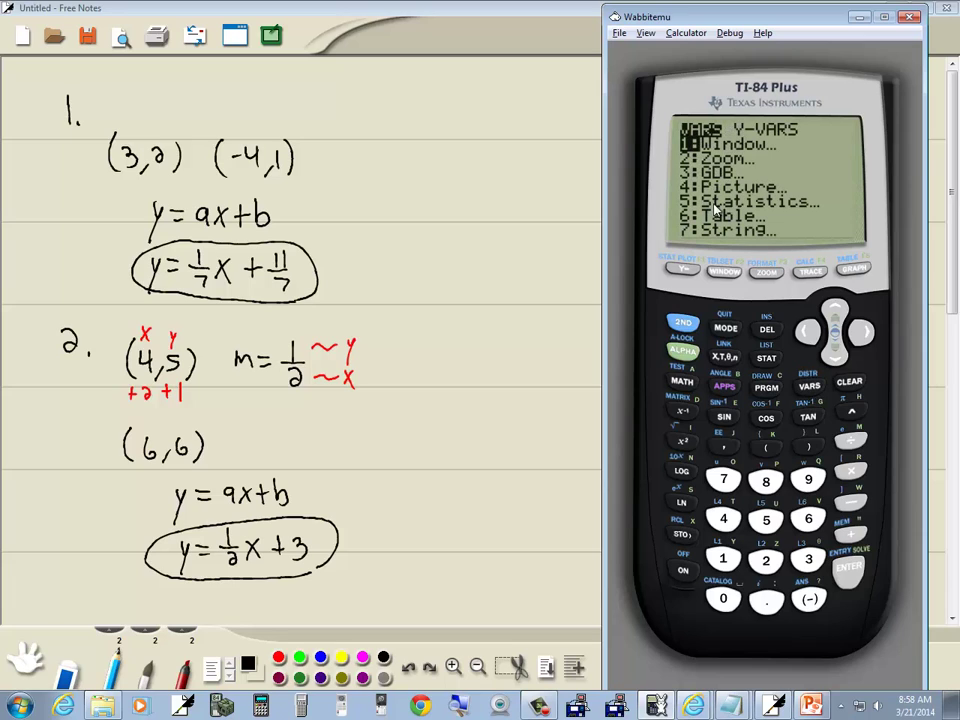
click(766, 522)
click(863, 334)
click(860, 333)
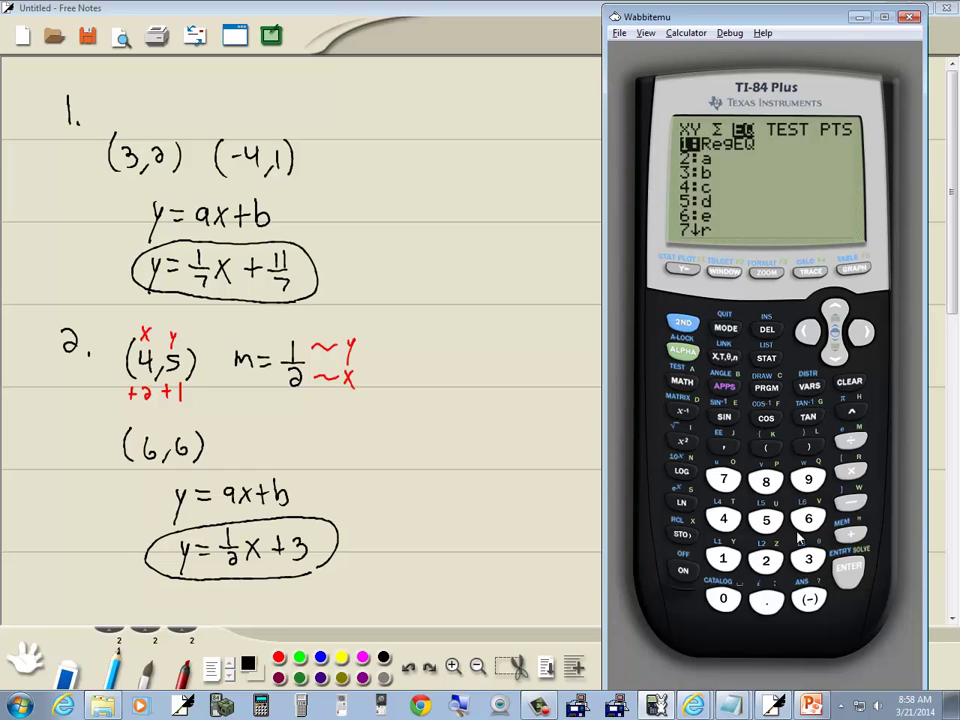
click(772, 562)
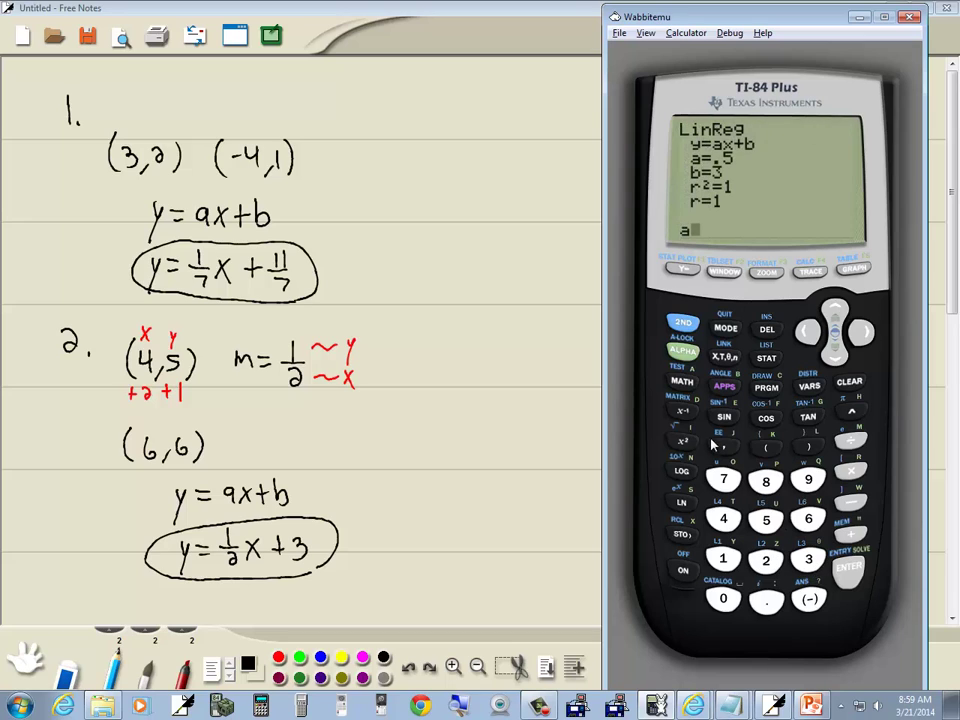